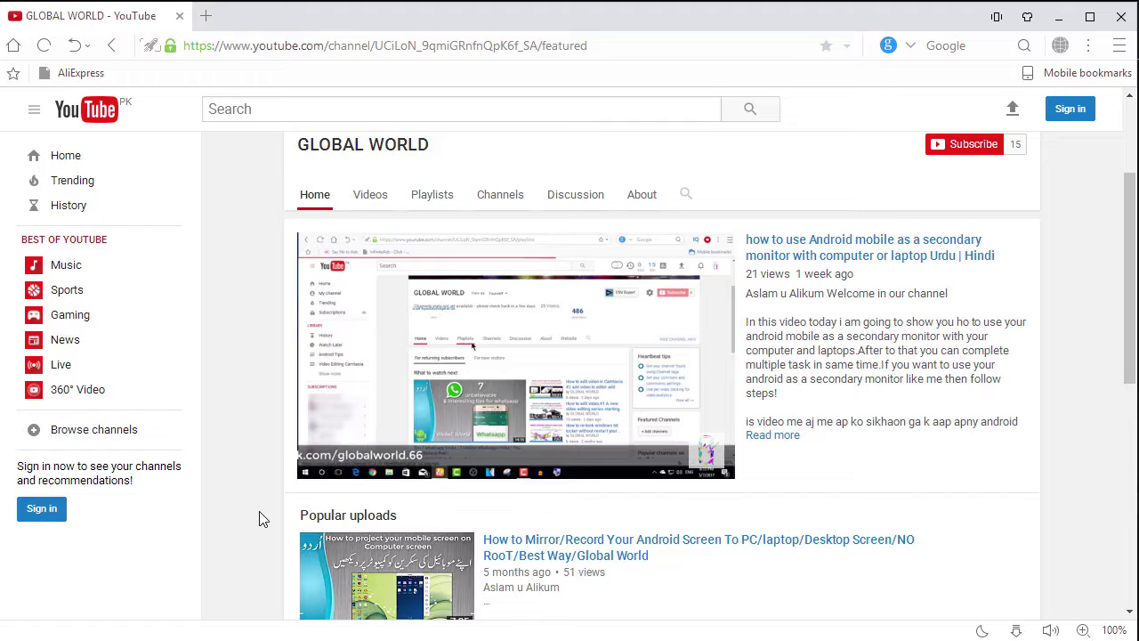
mouse_move(445, 241)
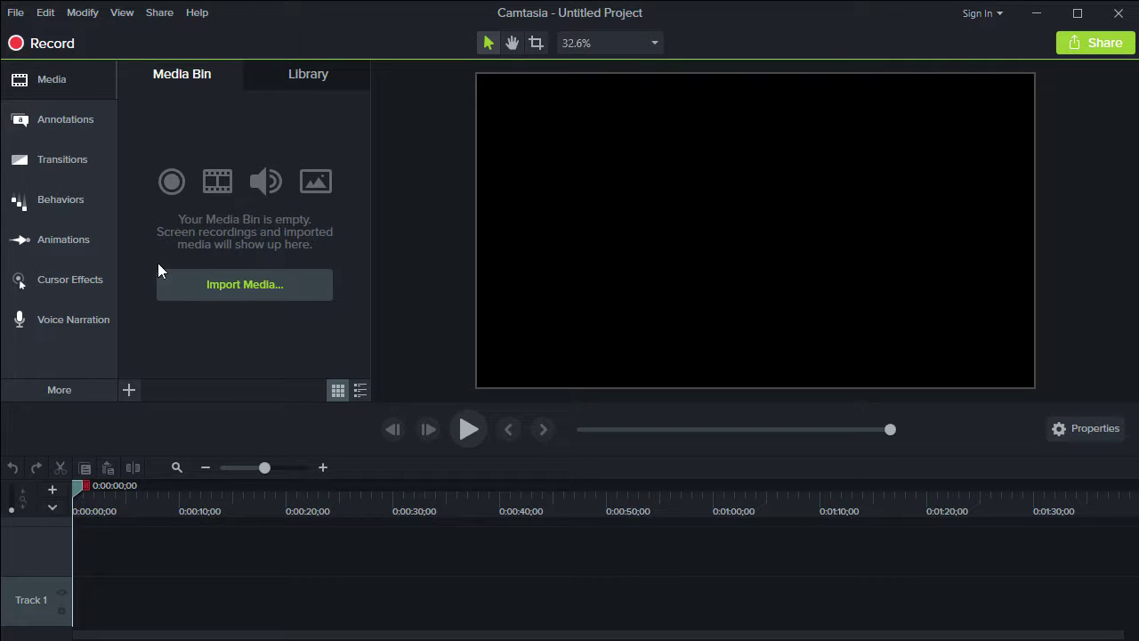
left_click(182, 279)
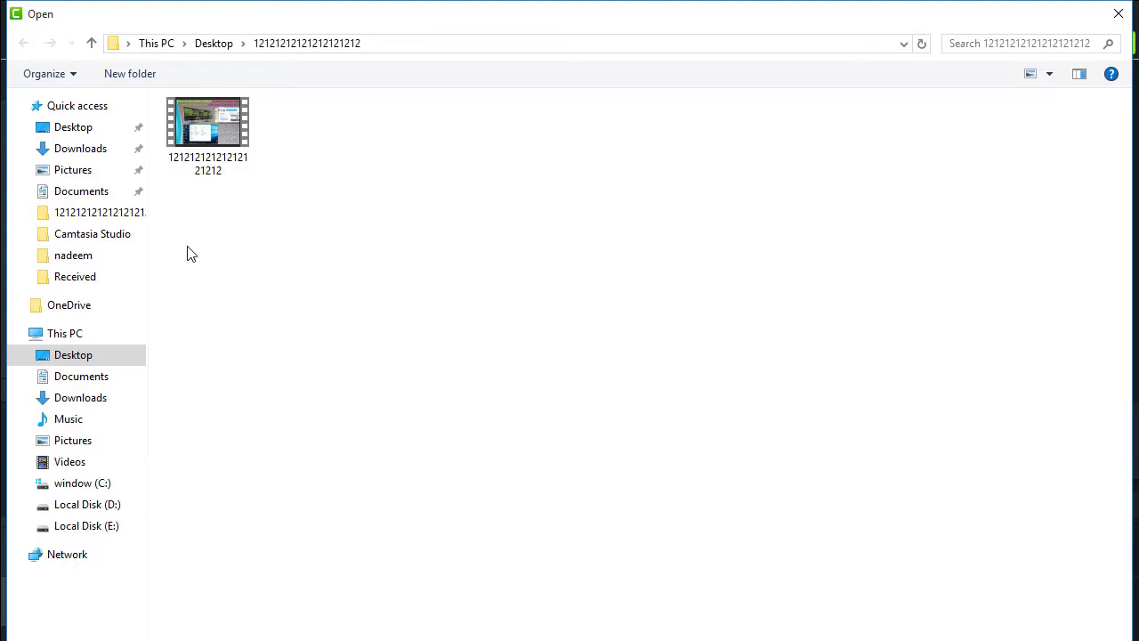
double_click(212, 140)
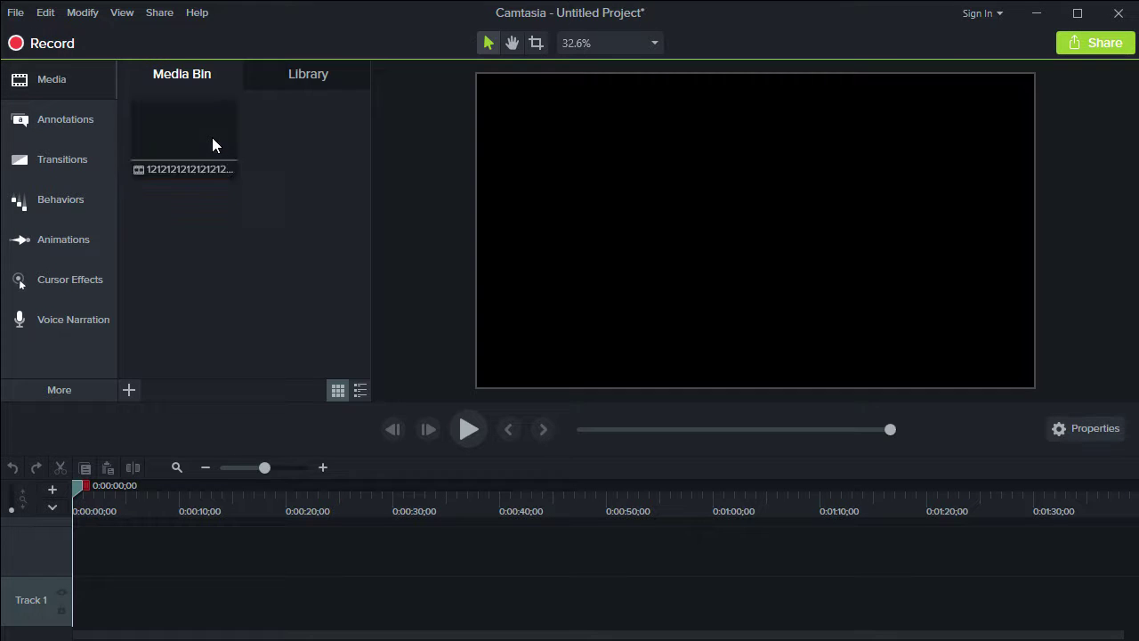
mouse_move(207, 143)
left_click_drag(204, 143, 54, 515)
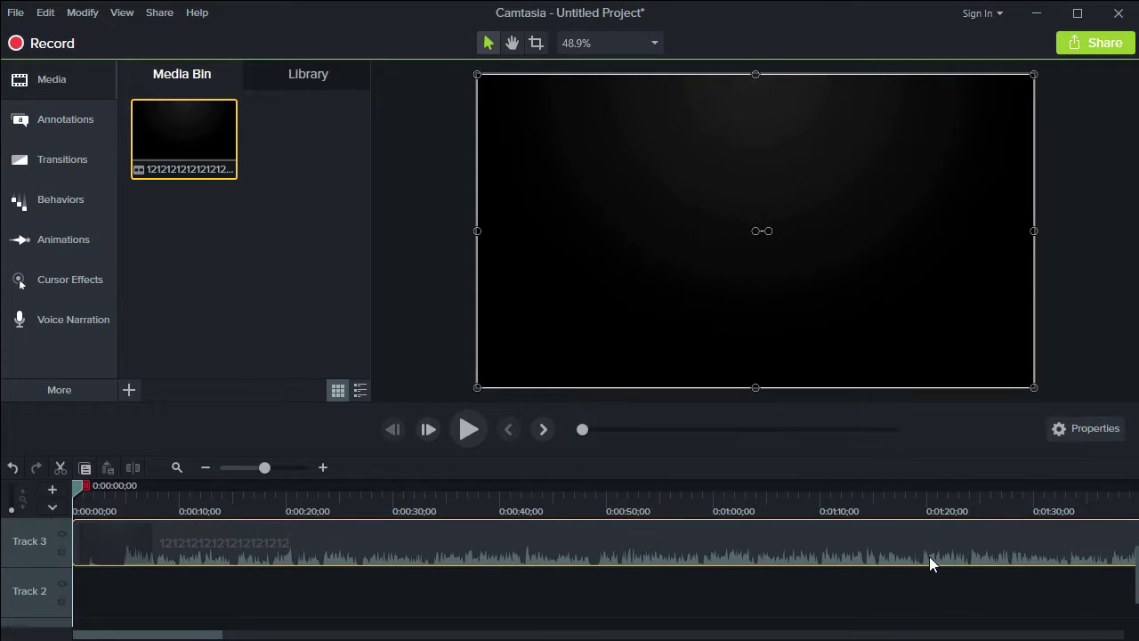
Step: Separate the audio from the video clip on Track 3 and delete the audio clip from Track 4
left_click_drag(1133, 562, 1134, 549)
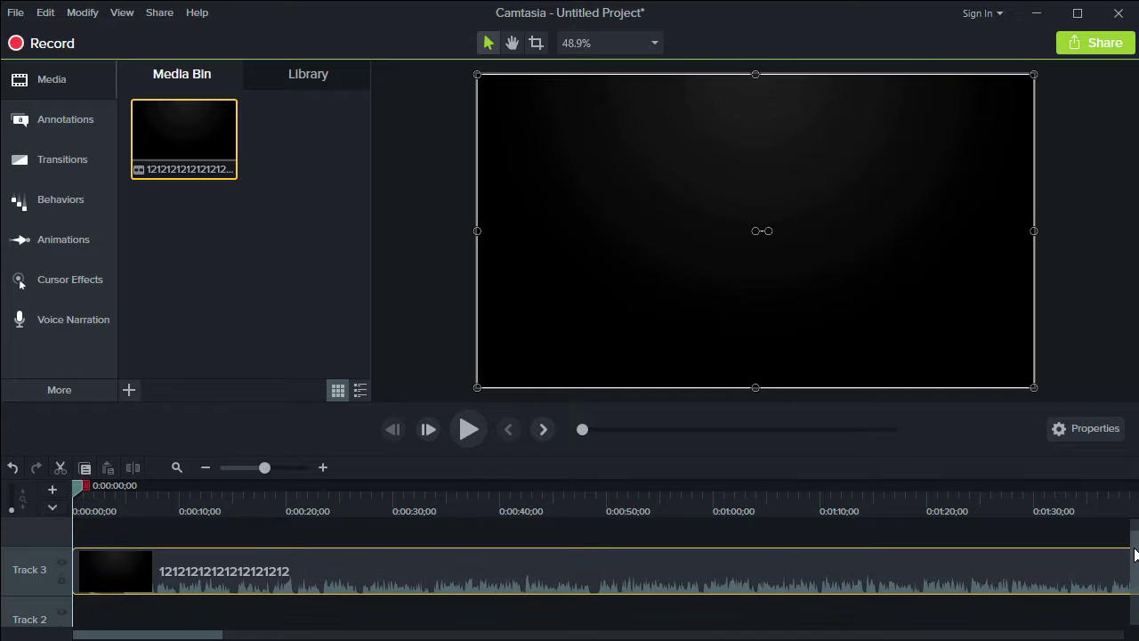
right_click(483, 575)
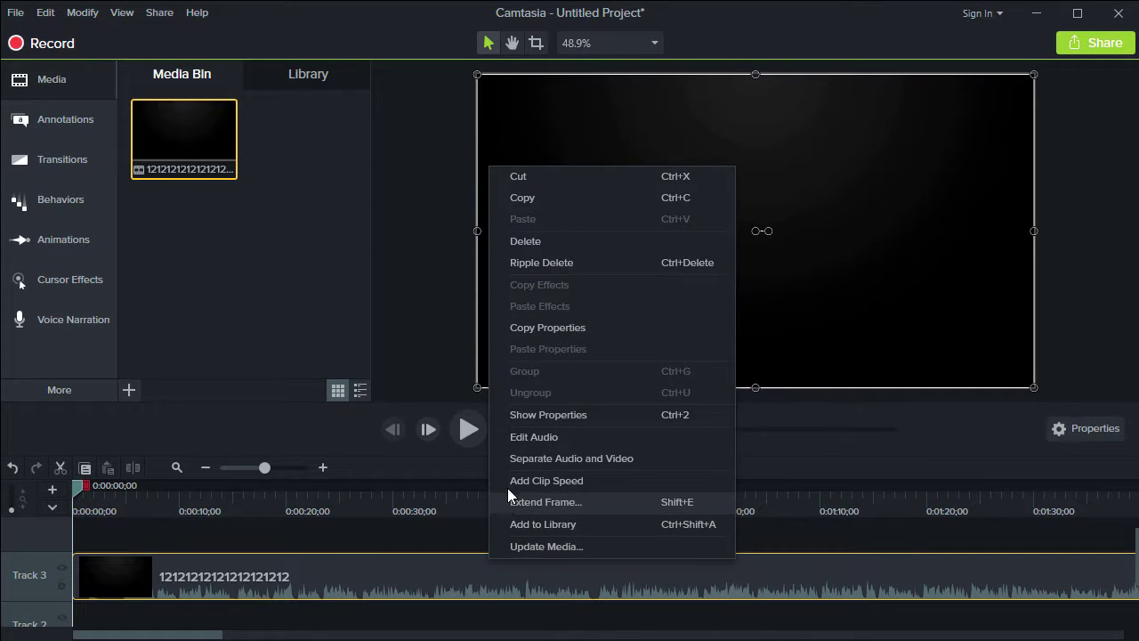
left_click(516, 459)
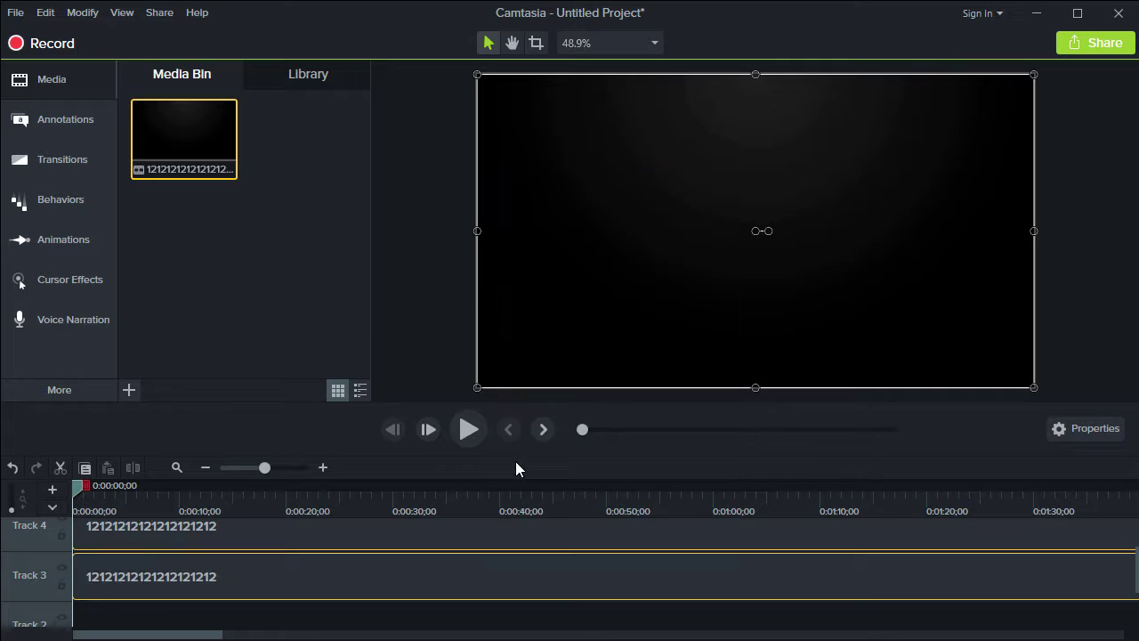
left_click(462, 542)
key("Delete")
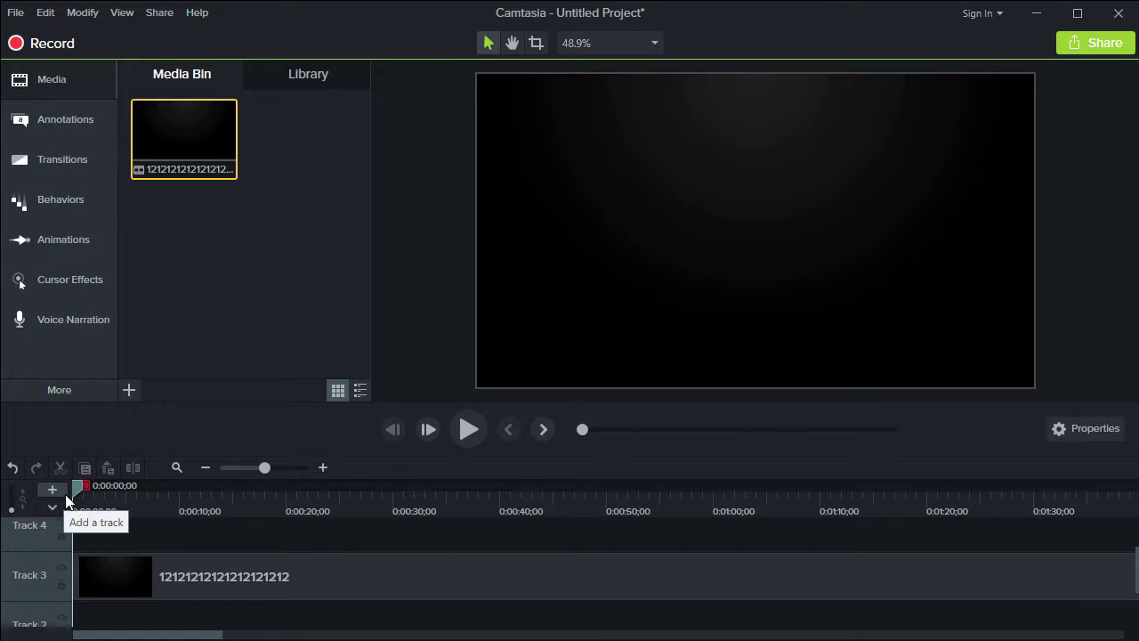
Step: Position the playhead at 0:00:14;28 and add a Basic-style white rectangle callout to the canvas
left_click_drag(73, 489, 281, 508)
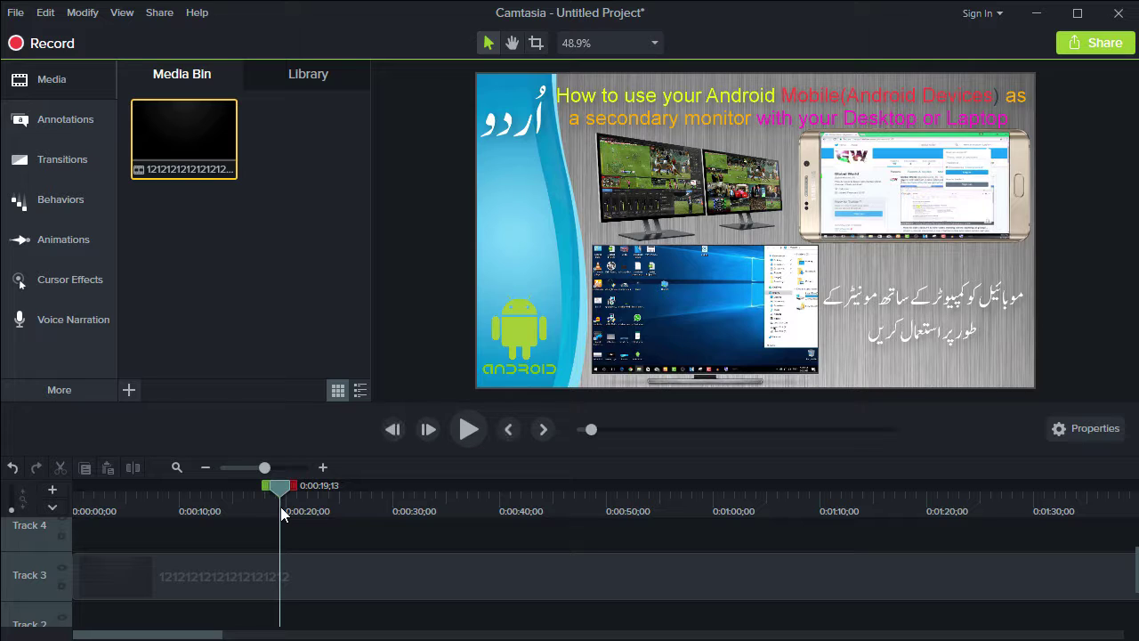
left_click_drag(281, 491, 232, 491)
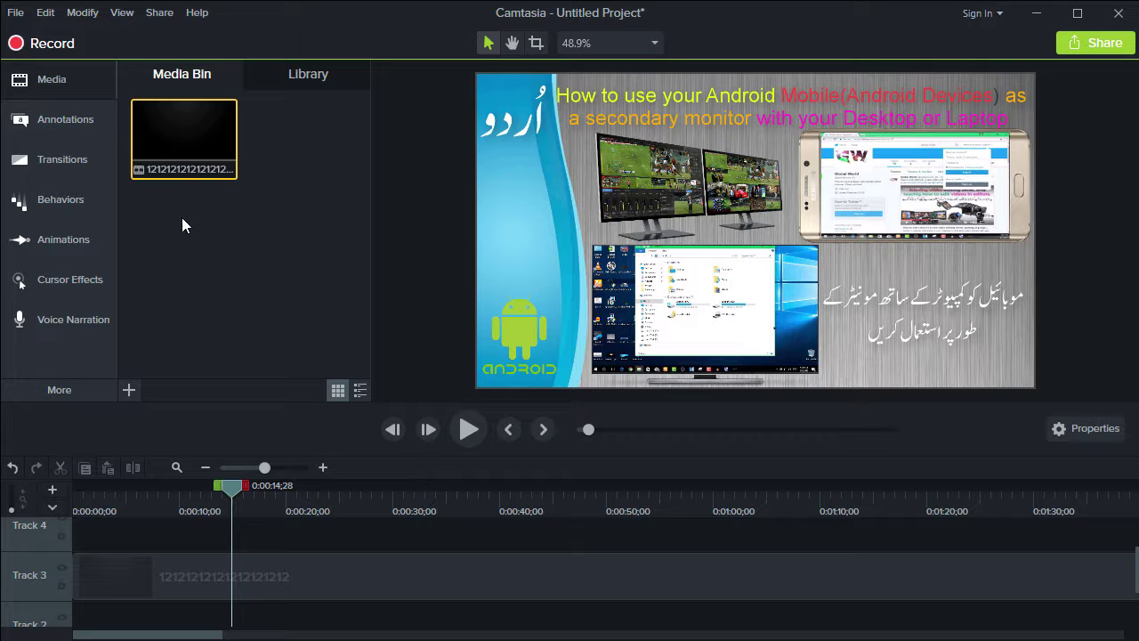
left_click(98, 131)
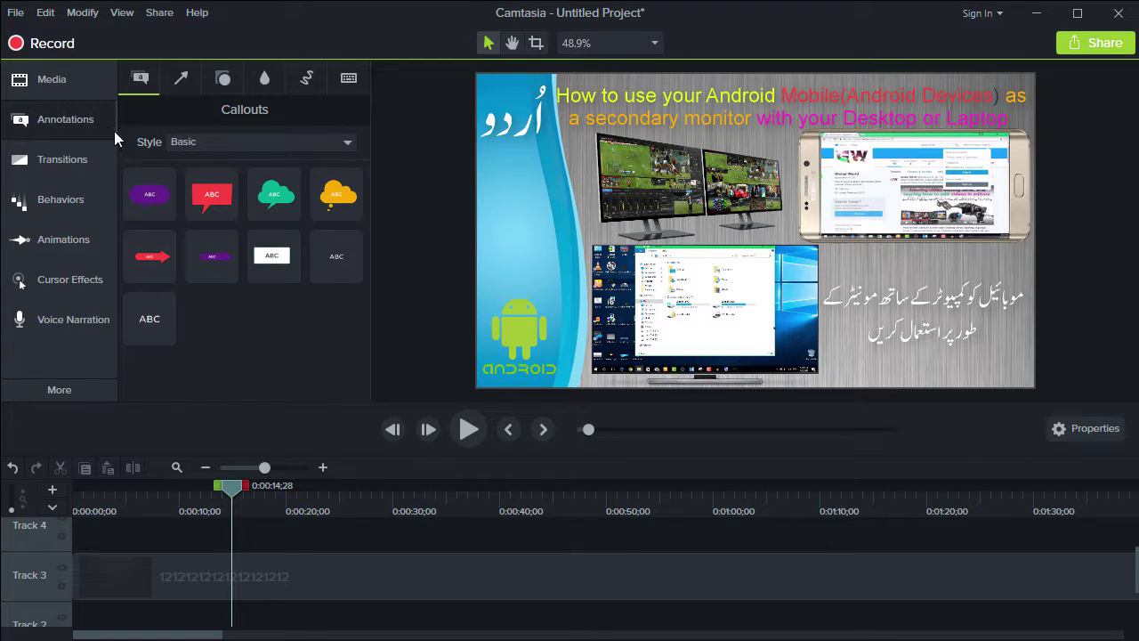
left_click_drag(272, 258, 732, 274)
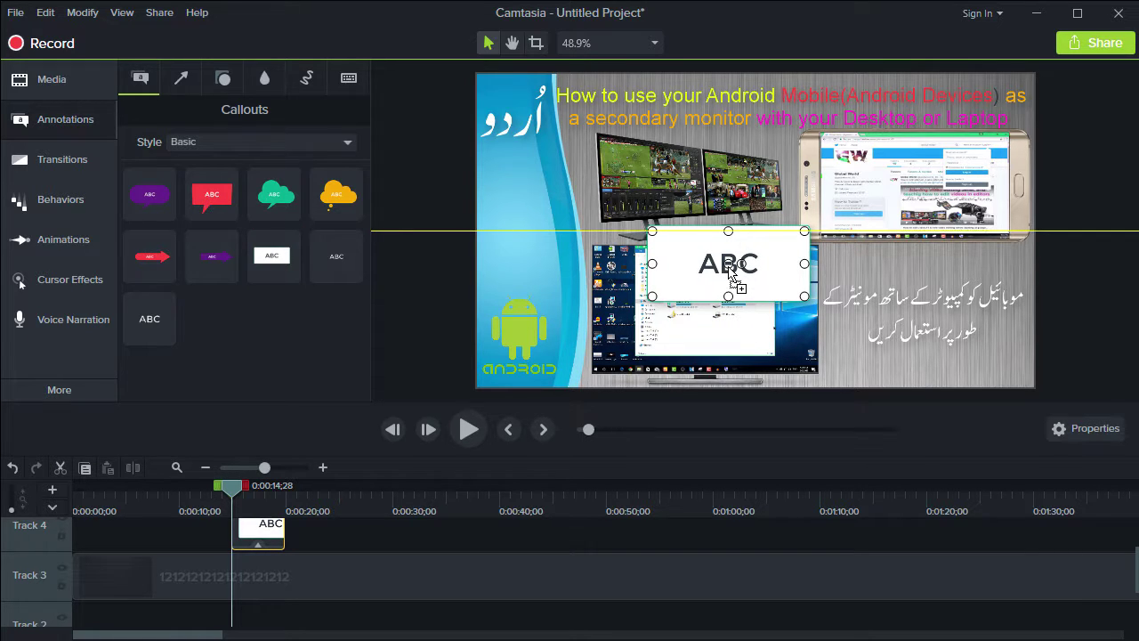
Step: Stretch the white callout across the full width of the video frame and clear its ABC text
left_click_drag(652, 264, 481, 262)
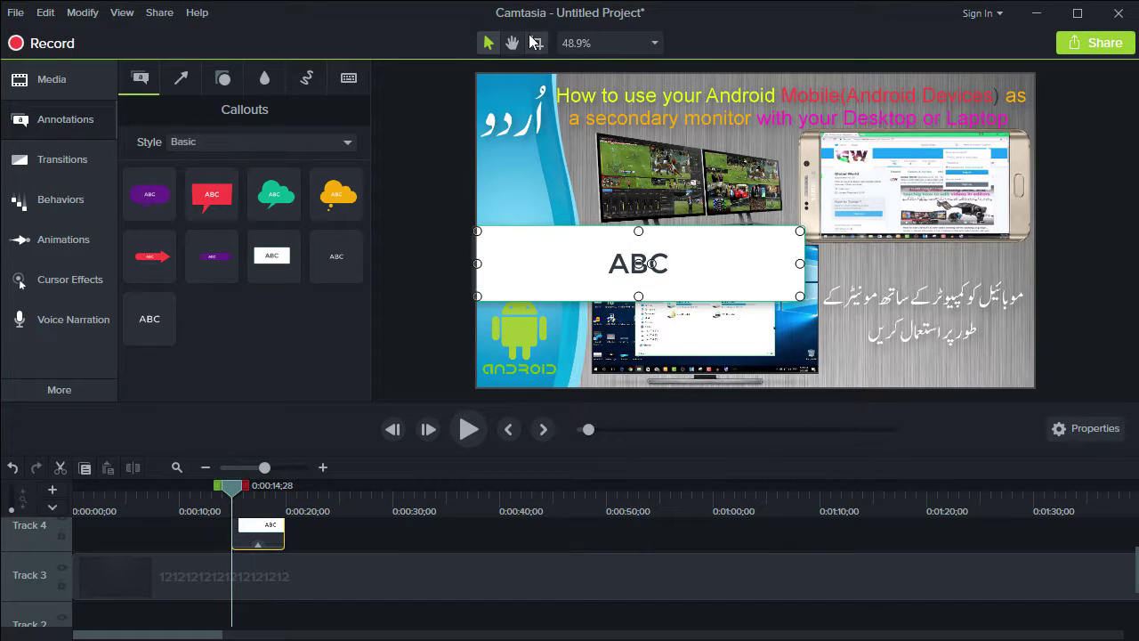
left_click(582, 38)
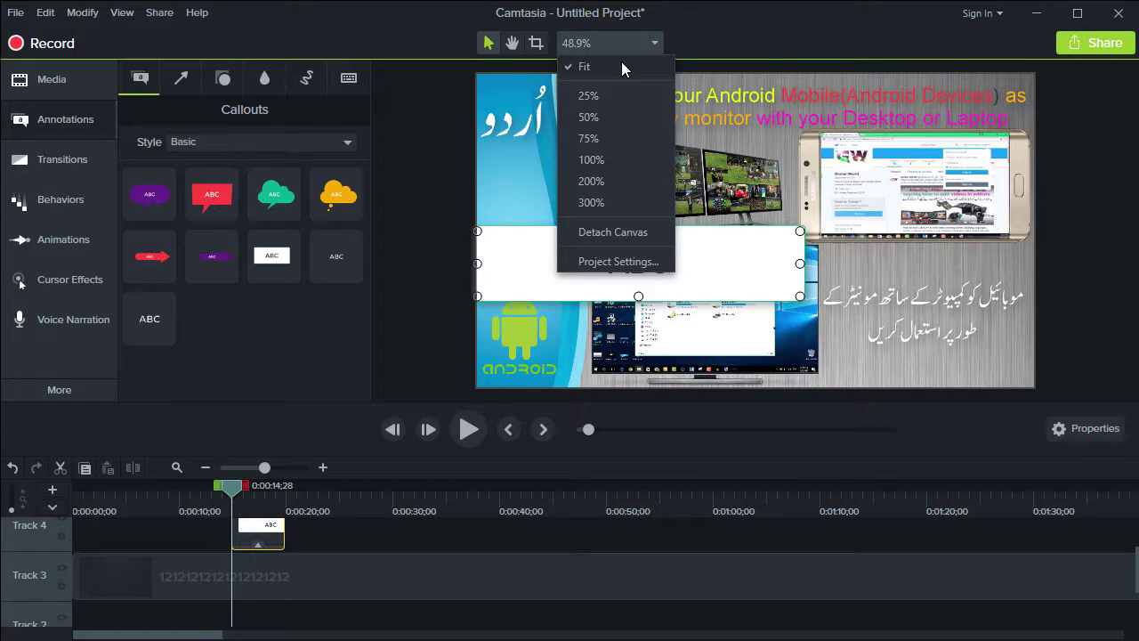
left_click(621, 62)
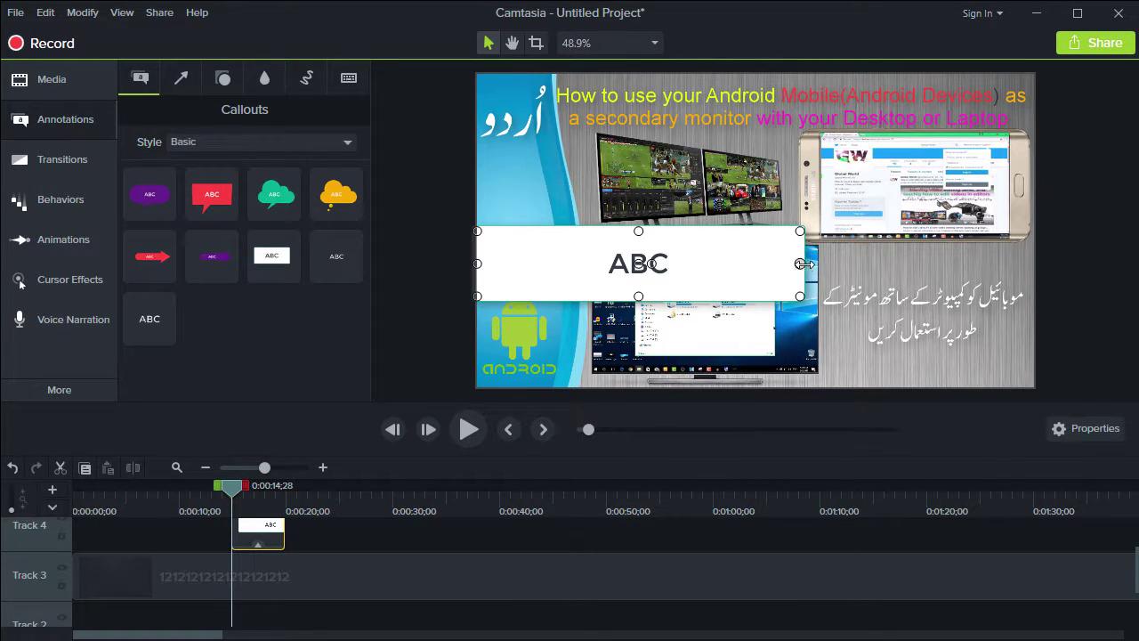
left_click_drag(800, 263, 1035, 264)
double_click(731, 267)
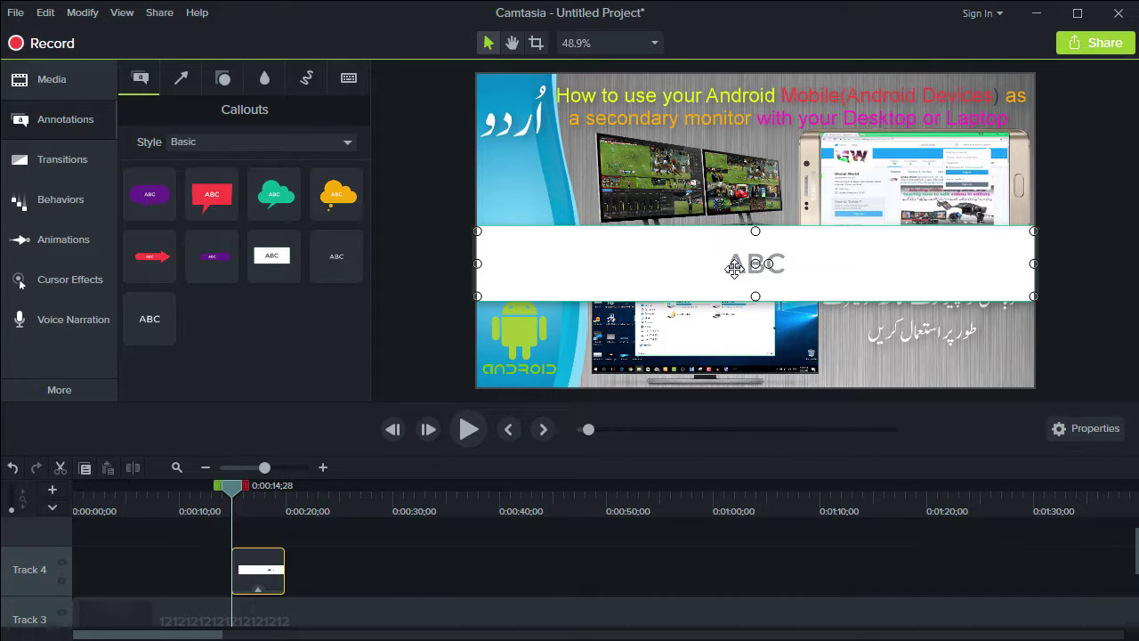
key("BackSpace")
Step: Give the callout a black fill at 50% opacity and set its outline thickness to 0
left_click(1096, 428)
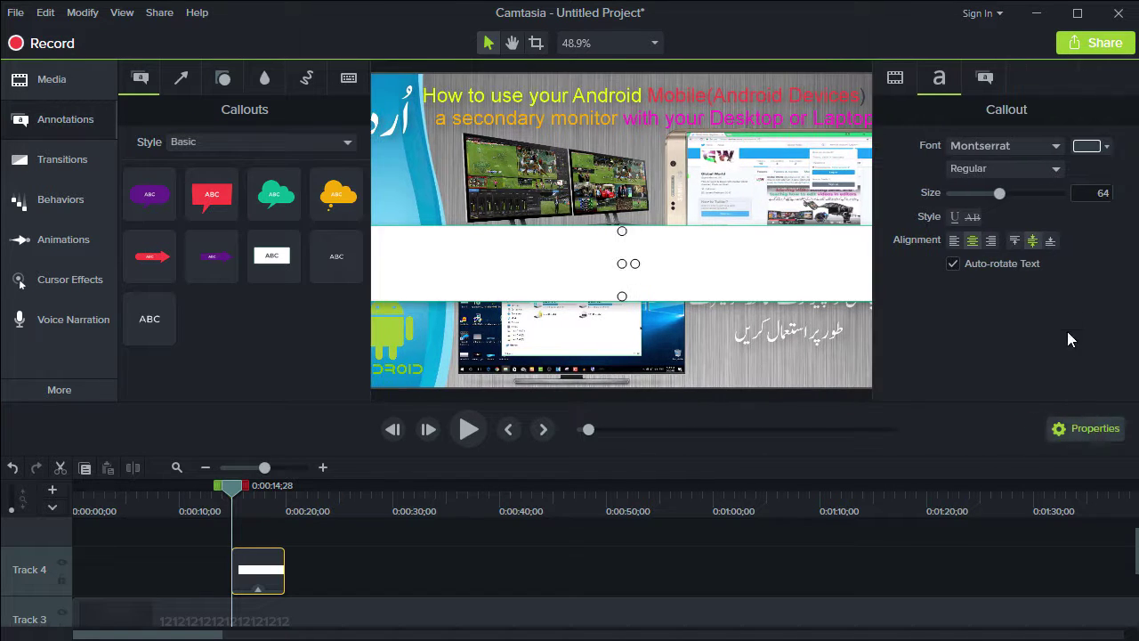
left_click(990, 81)
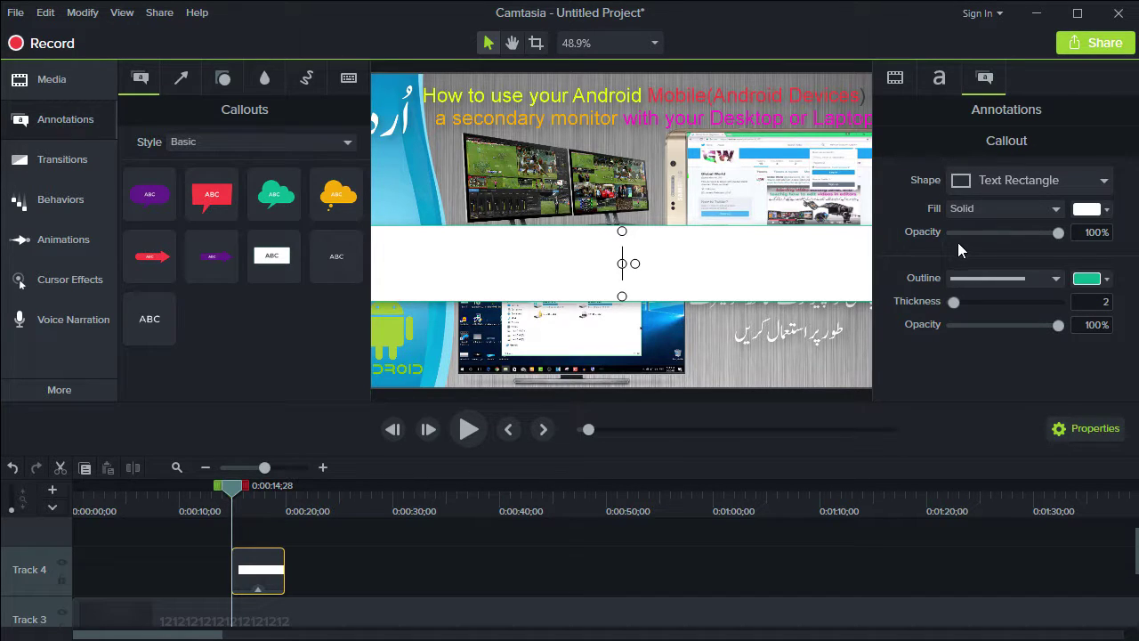
left_click(1091, 232)
key("Return")
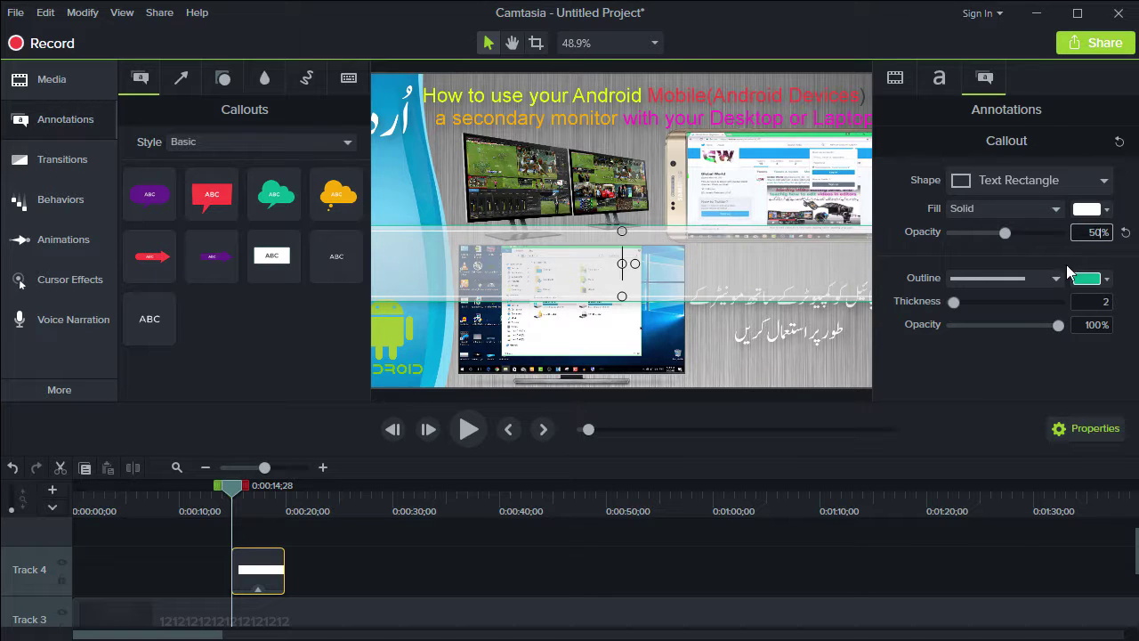
left_click_drag(957, 302, 947, 302)
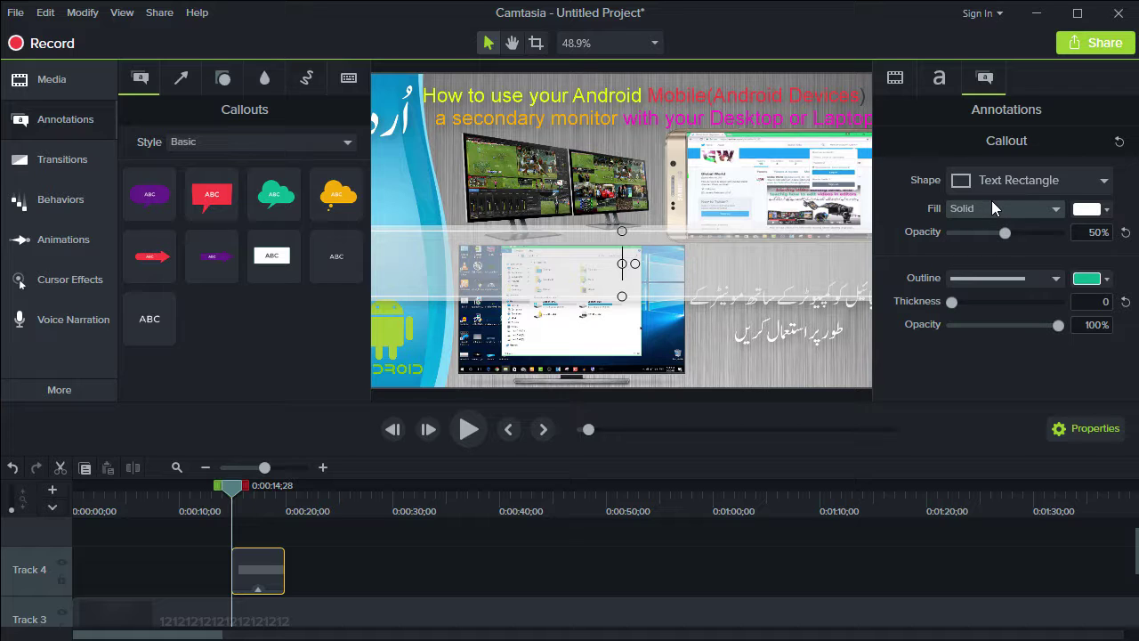
left_click(1104, 209)
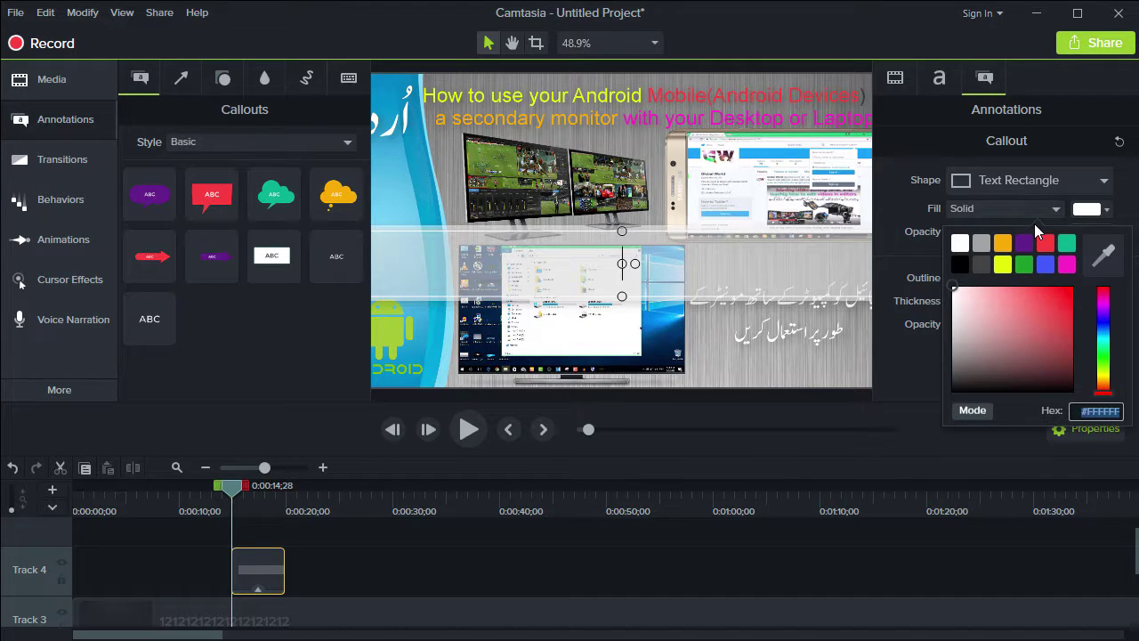
left_click(964, 262)
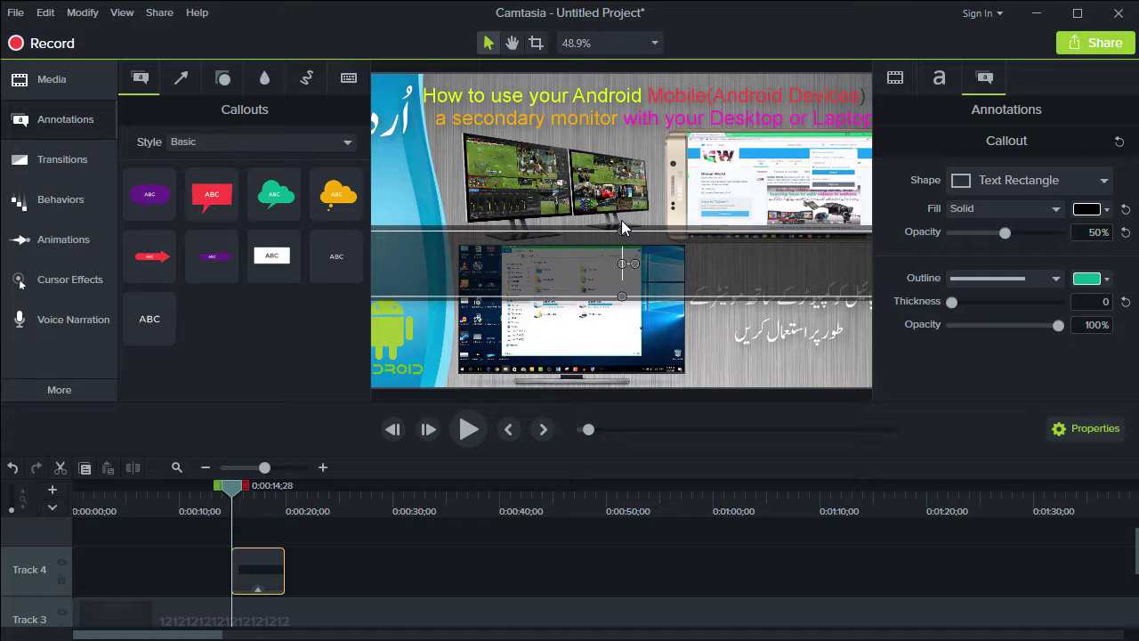
Step: Shrink the black callout to a thin strip and place it along the bottom edge of the video frame
left_click_drag(623, 230, 623, 278)
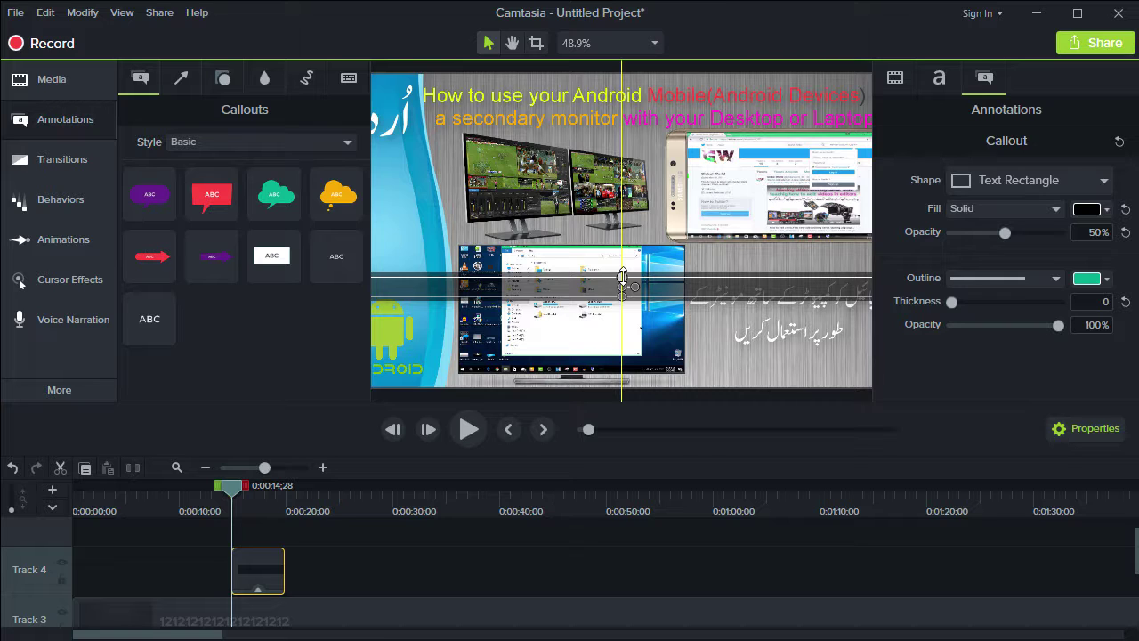
left_click_drag(622, 279, 628, 370)
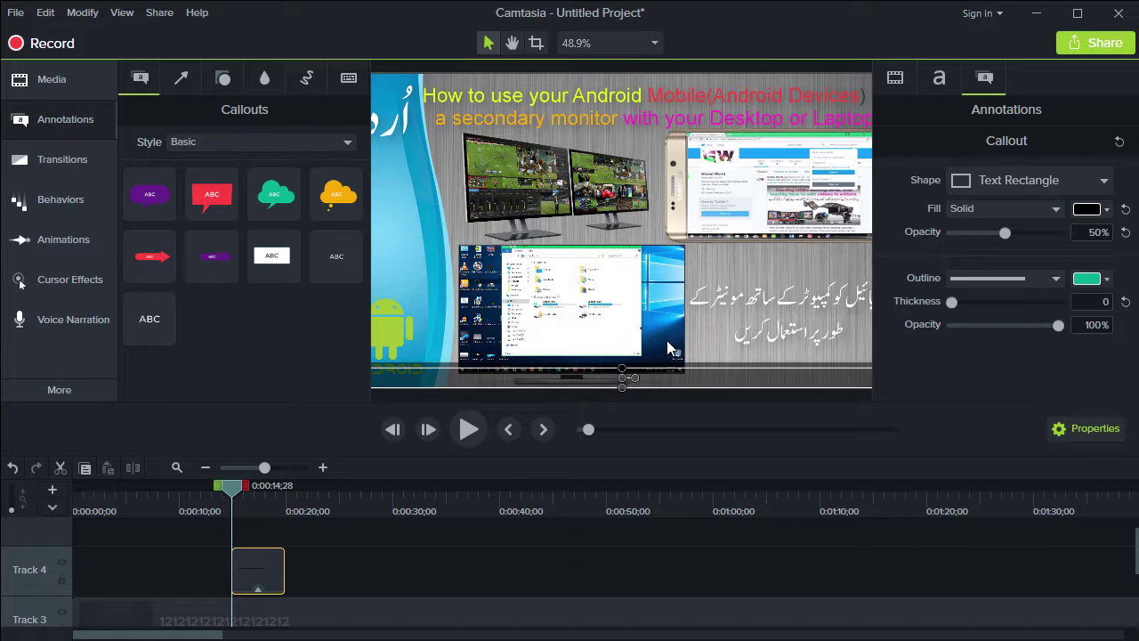
left_click(689, 338)
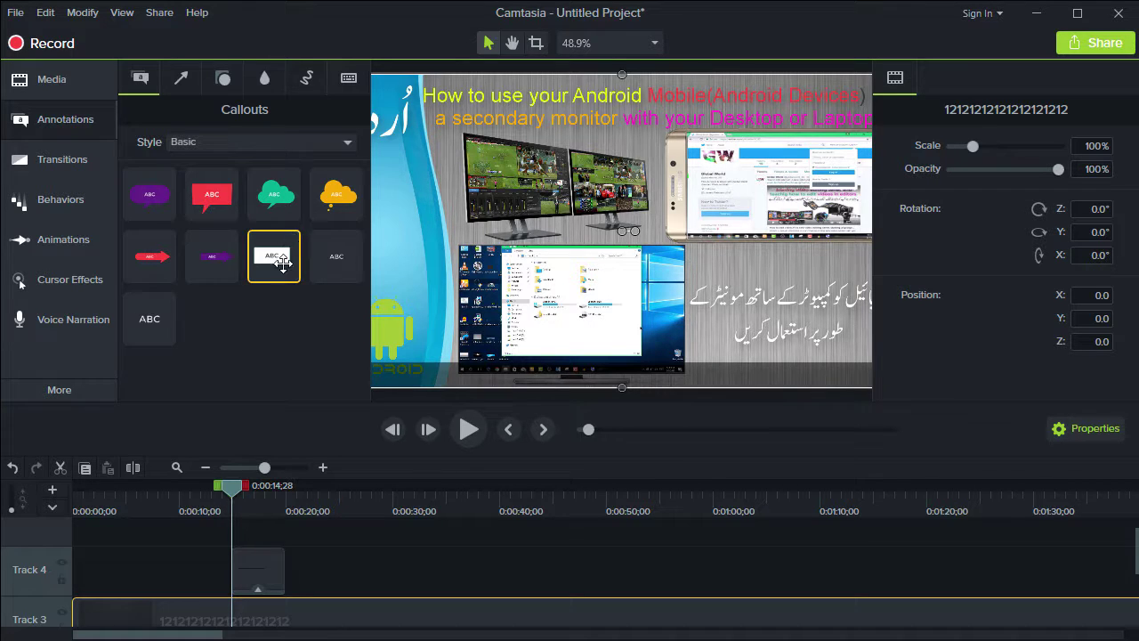
Step: Add a second white rectangle callout on Track 5 at the playhead and stretch it across the visible video width
scroll(340, 577, "up", 1)
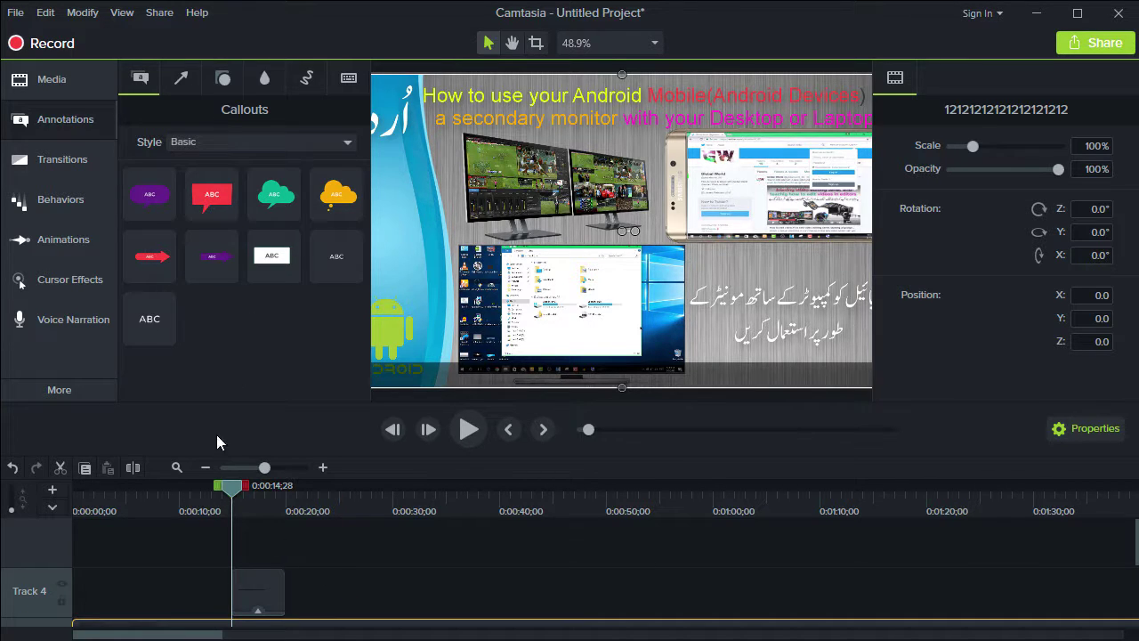
left_click_drag(271, 255, 222, 557)
double_click(580, 238)
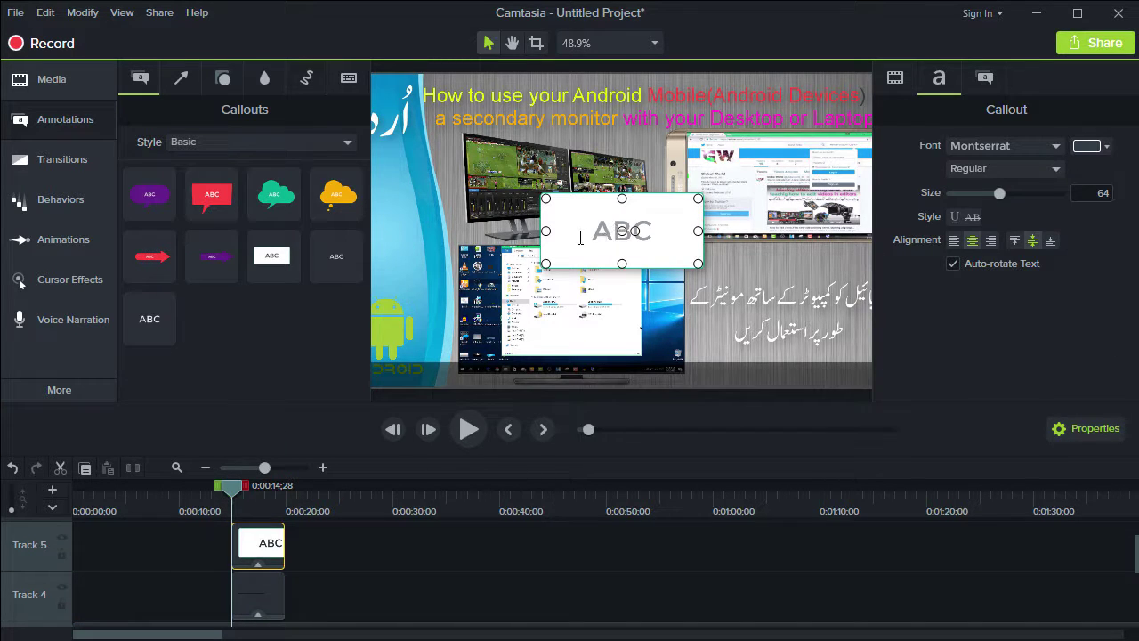
left_click_drag(545, 231, 374, 233)
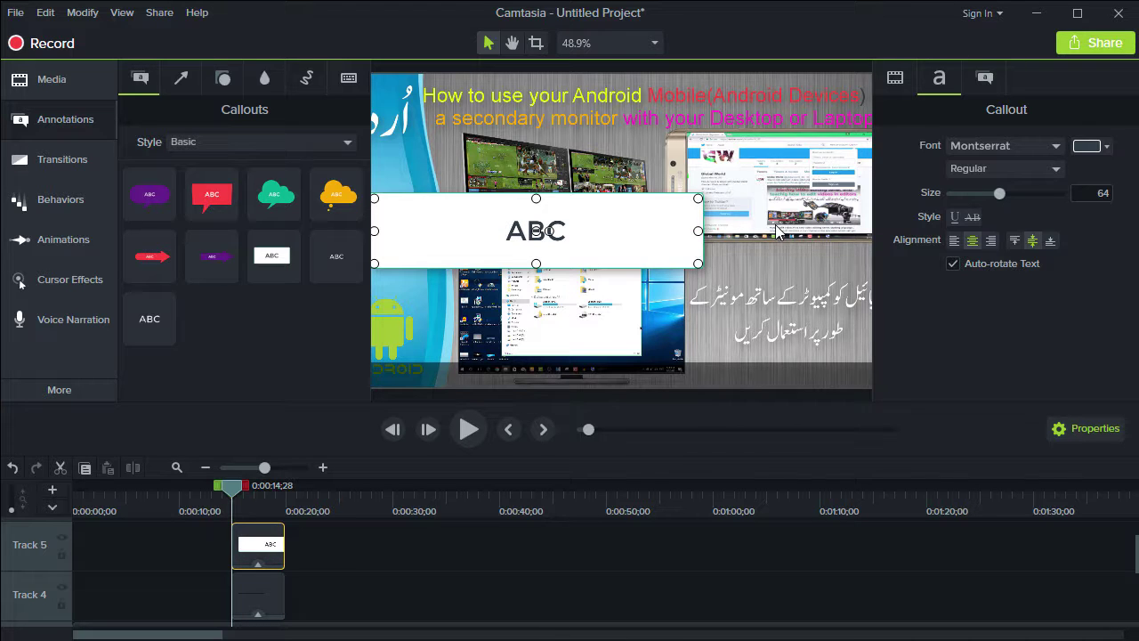
left_click_drag(771, 231, 866, 237)
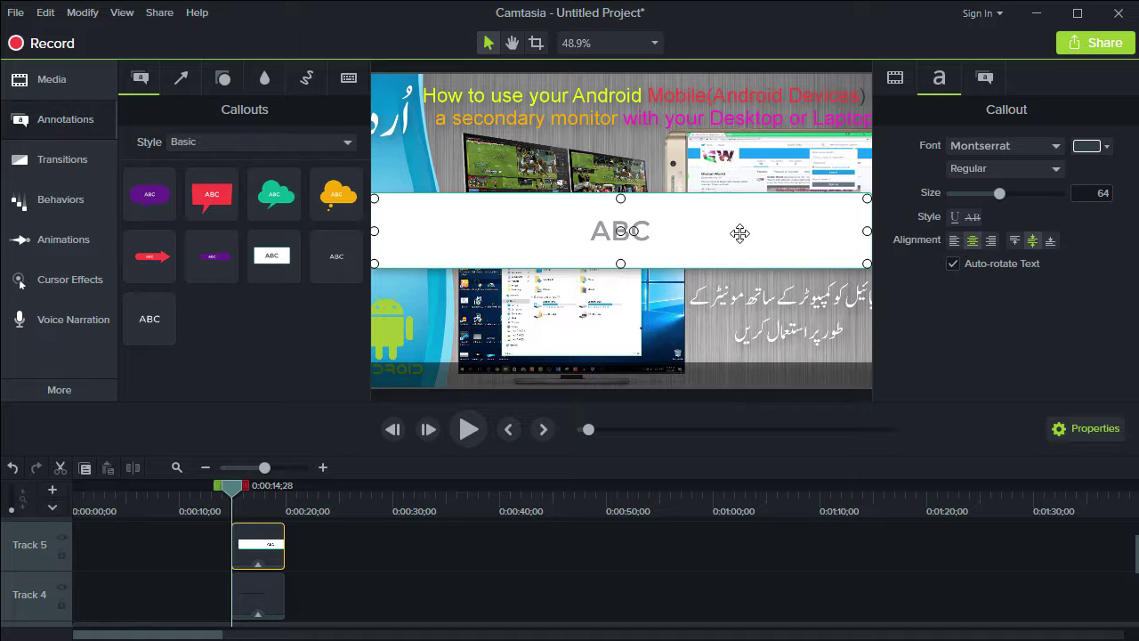
Step: Enter "Thanks for watching Global world" in the Track 5 callout and reduce its height to a thin strip
type("Thanks fo")
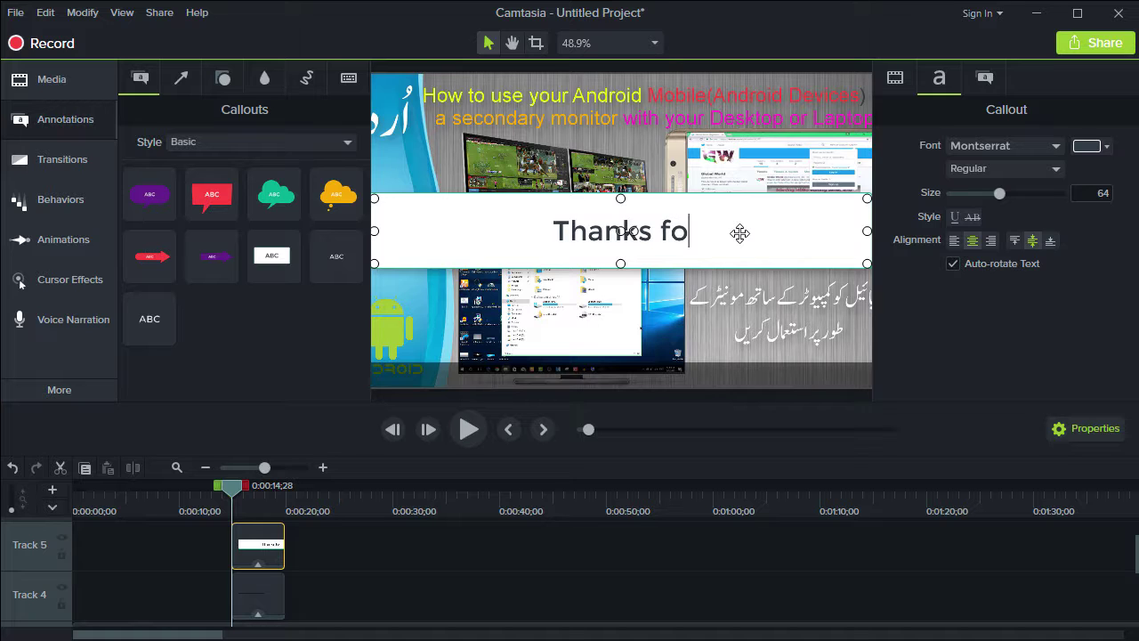
type("r watching Global world")
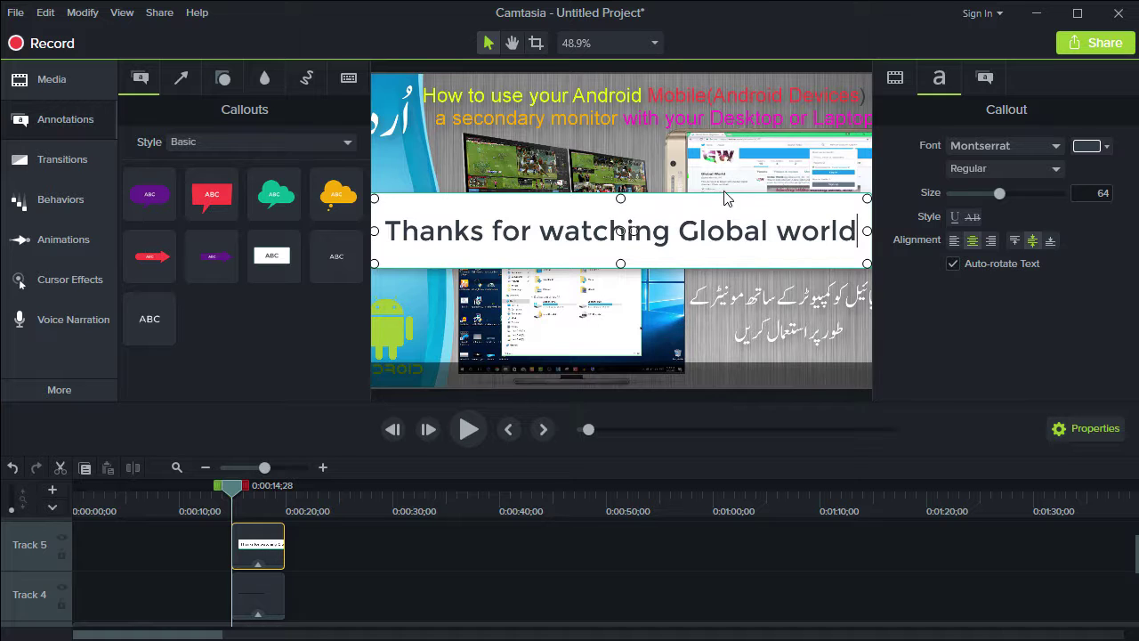
left_click_drag(621, 199, 627, 252)
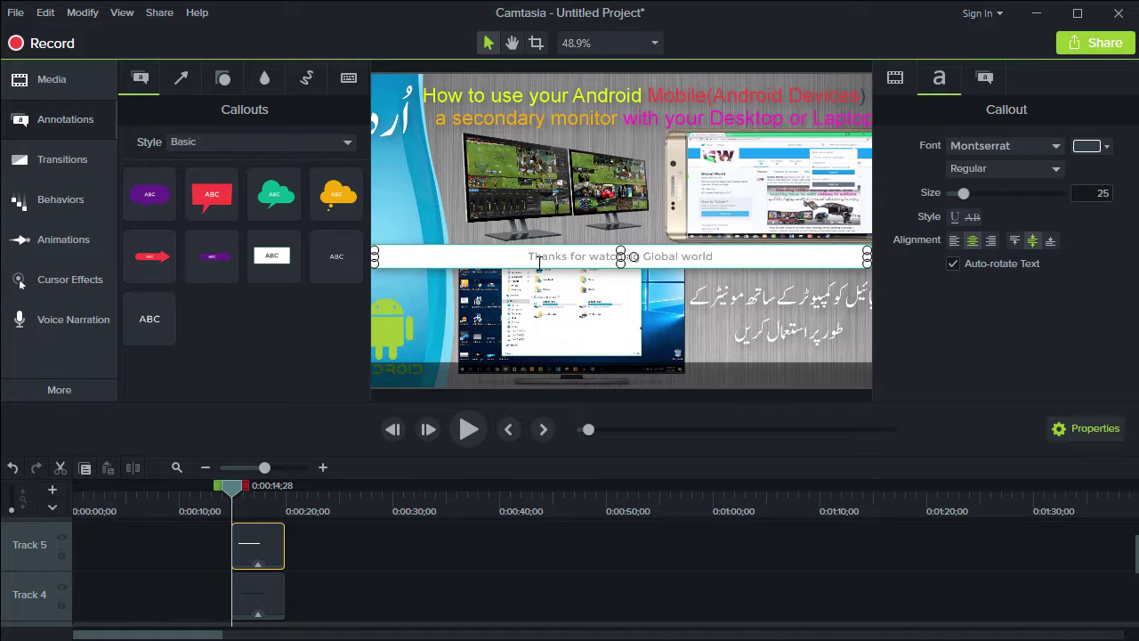
Step: Set the text size of the Track 5 callout to 33 and its font color to white
double_click(1103, 193)
key("Return")
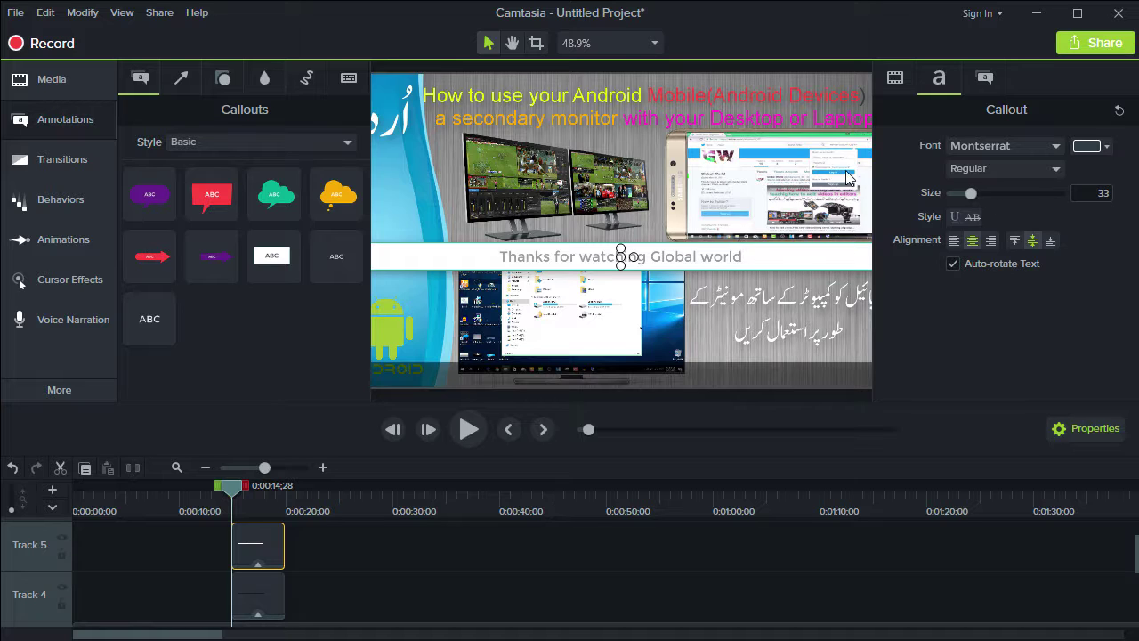
left_click(1087, 147)
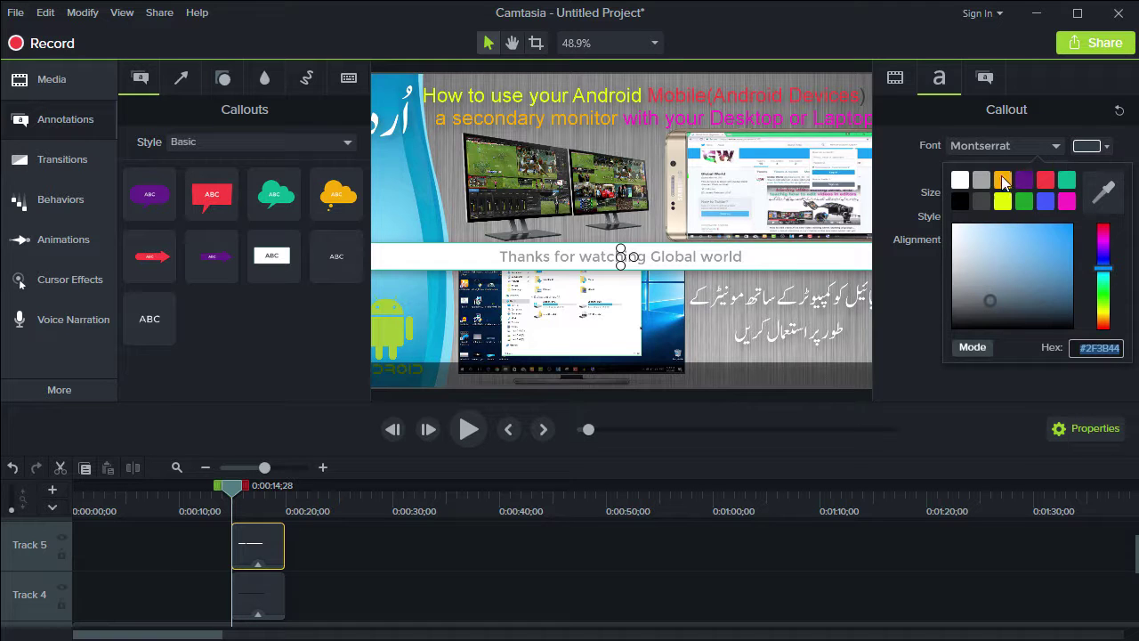
left_click(967, 177)
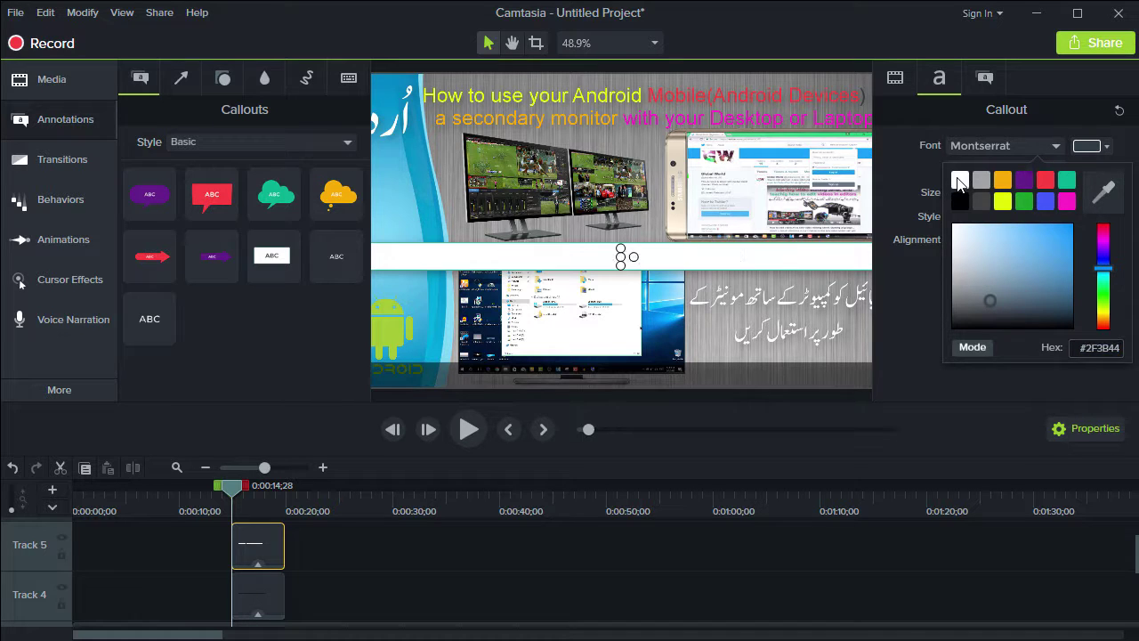
Step: Set the Track 5 text callout's fill opacity to 0% and its outline thickness to 0
left_click(984, 78)
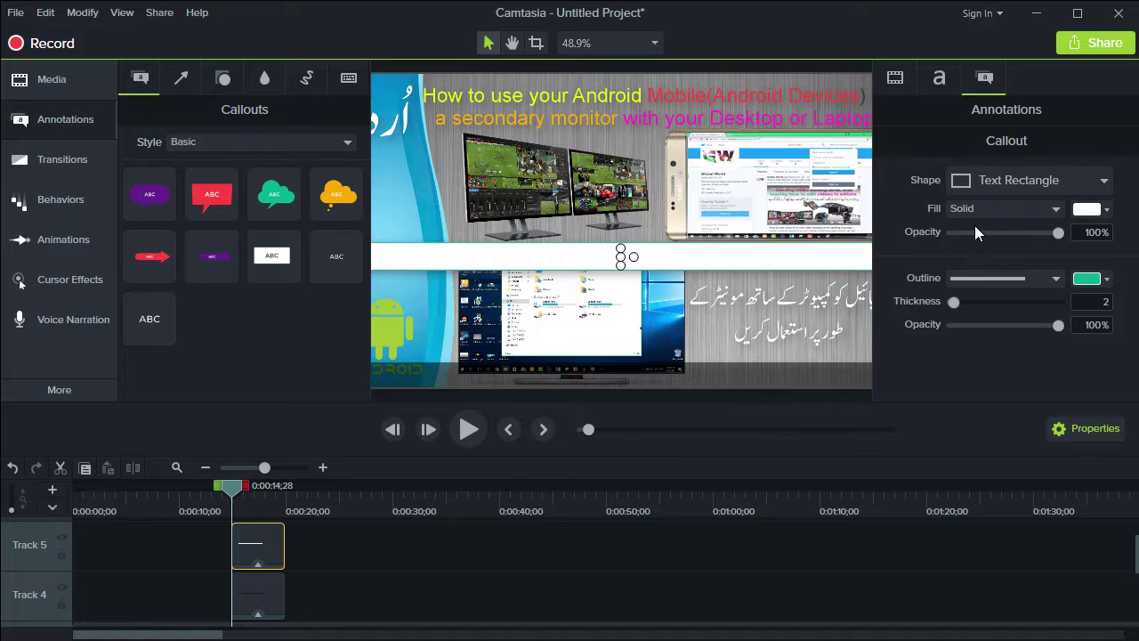
left_click_drag(974, 233, 945, 234)
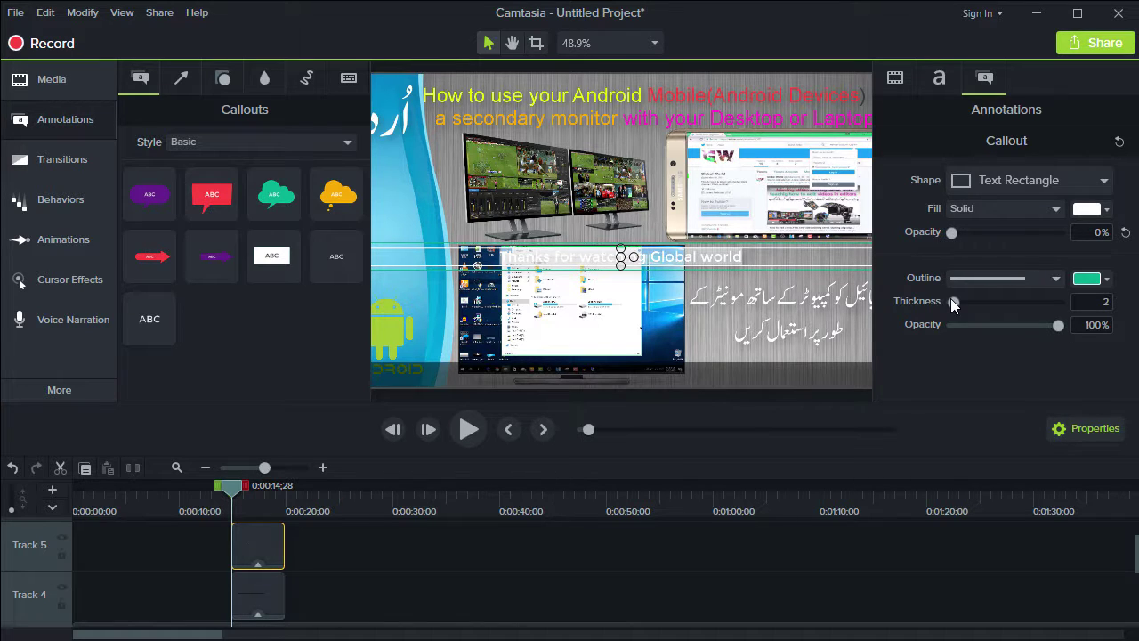
left_click_drag(954, 300, 939, 300)
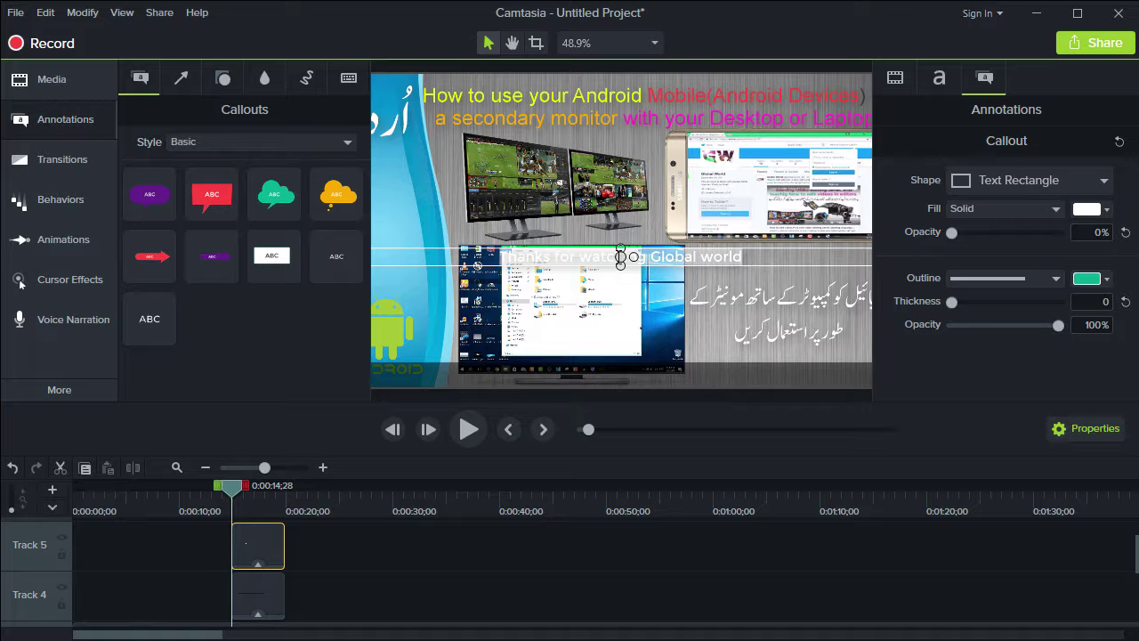
Step: Move the "Thanks for watching Global world" text callout down onto the black strip in the video frame
left_click_drag(620, 257, 613, 374)
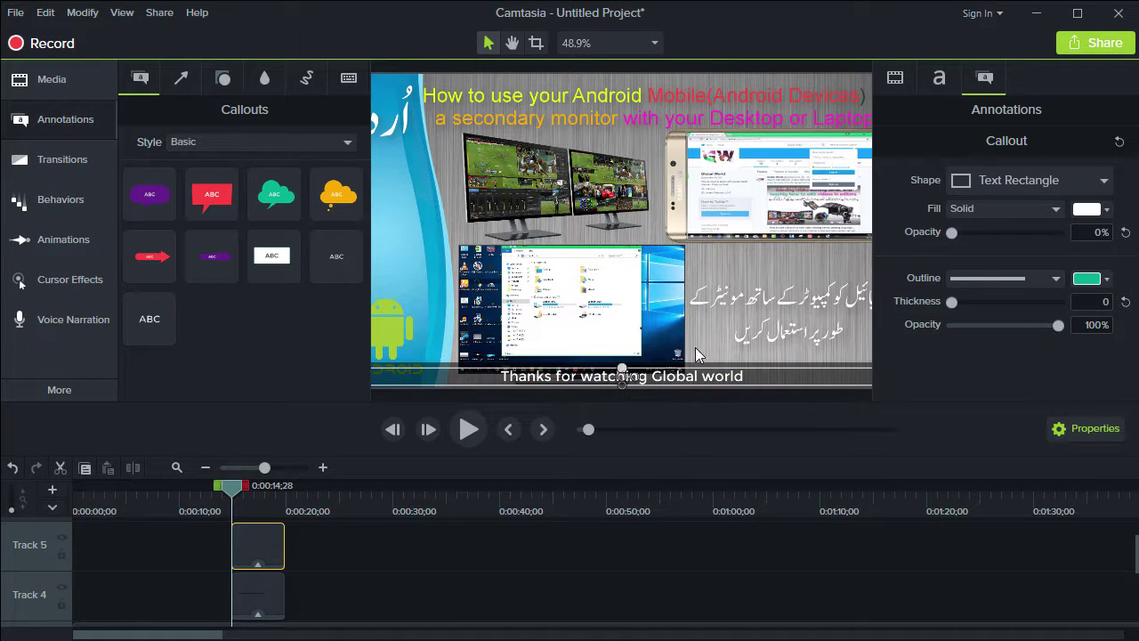
left_click(700, 349)
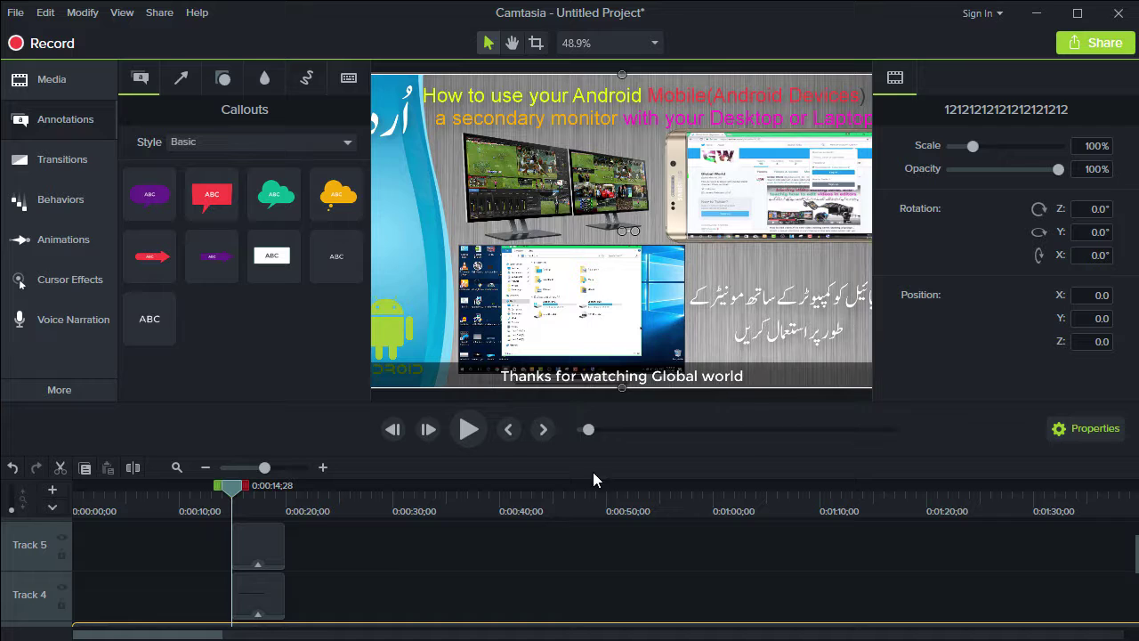
Step: Shift the black Track 4 strip upward and nudge it back down behind the text along the video's bottom edge
left_click(272, 596)
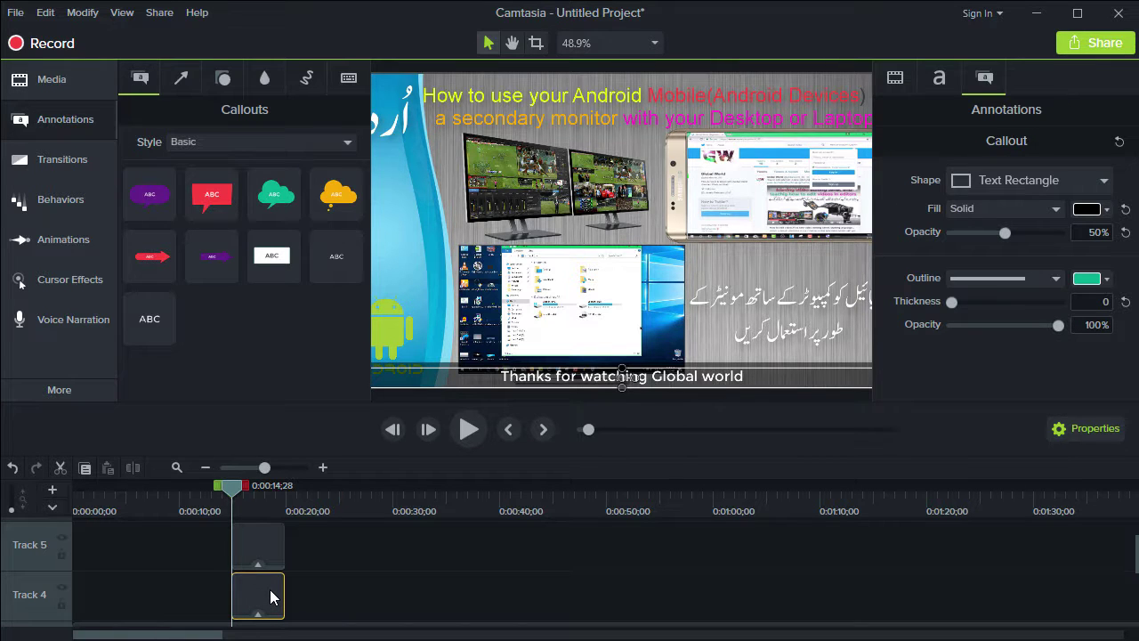
mouse_move(623, 365)
left_mouse_down()
mouse_move(623, 329)
mouse_move(623, 348)
left_mouse_up()
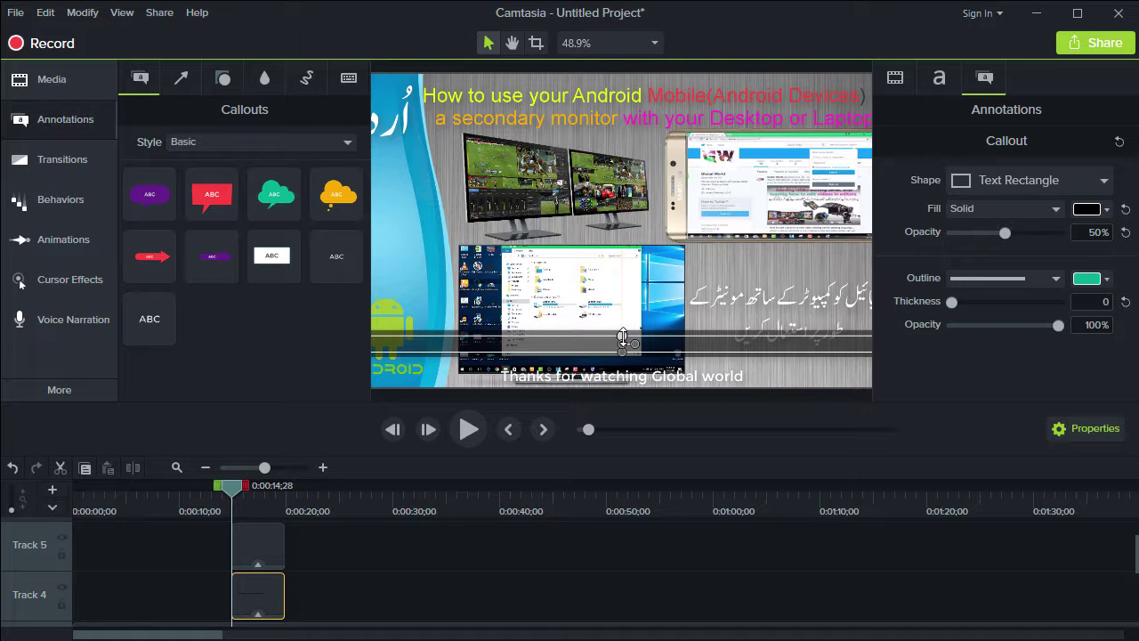
key("Down")
key("Down")
key("Down")
key("Down")
key("Down")
key("Down")
key("Down")
key("Down")
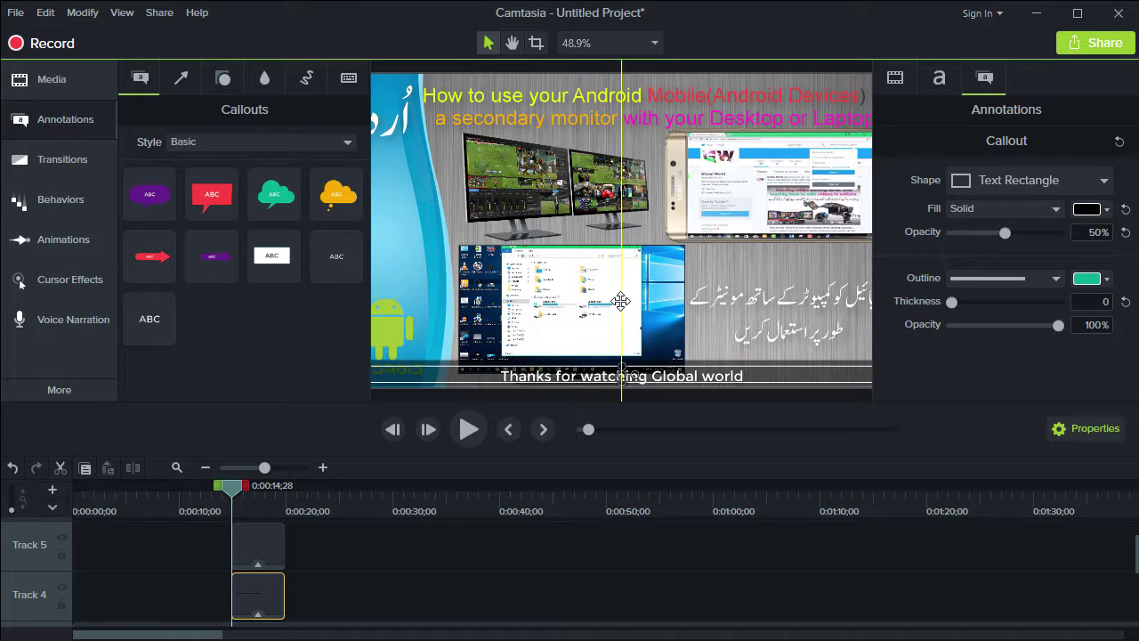
key("Down")
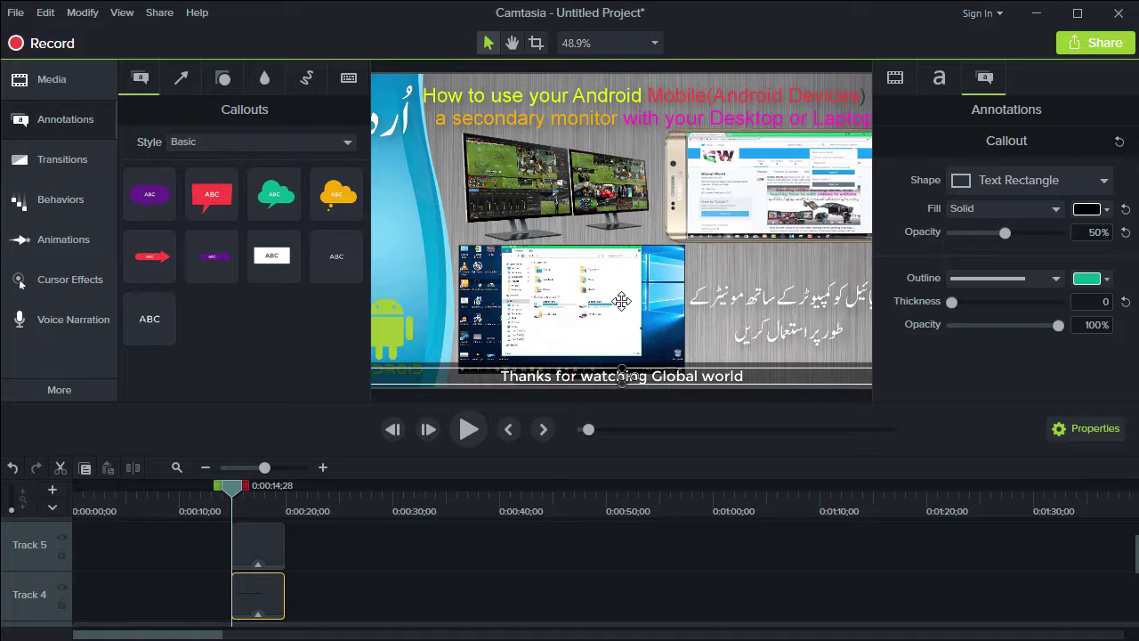
left_click(748, 323)
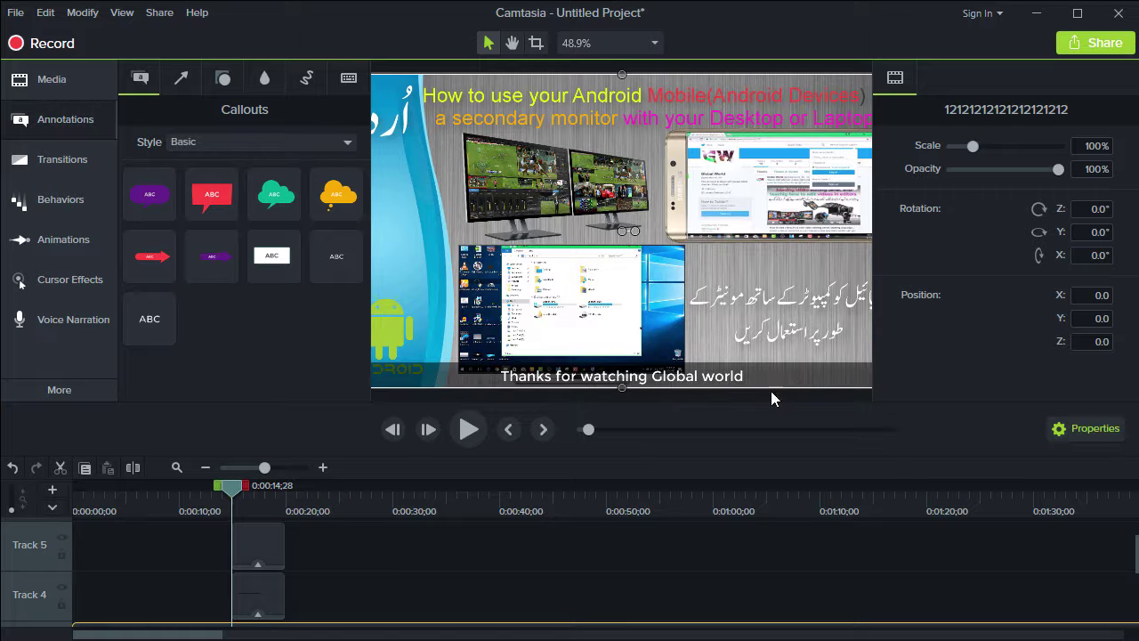
Step: Nudge the Track 5 text callout horizontally until its text is beyond the video's right edge, with the canvas zoomed to Fit
left_click(255, 544)
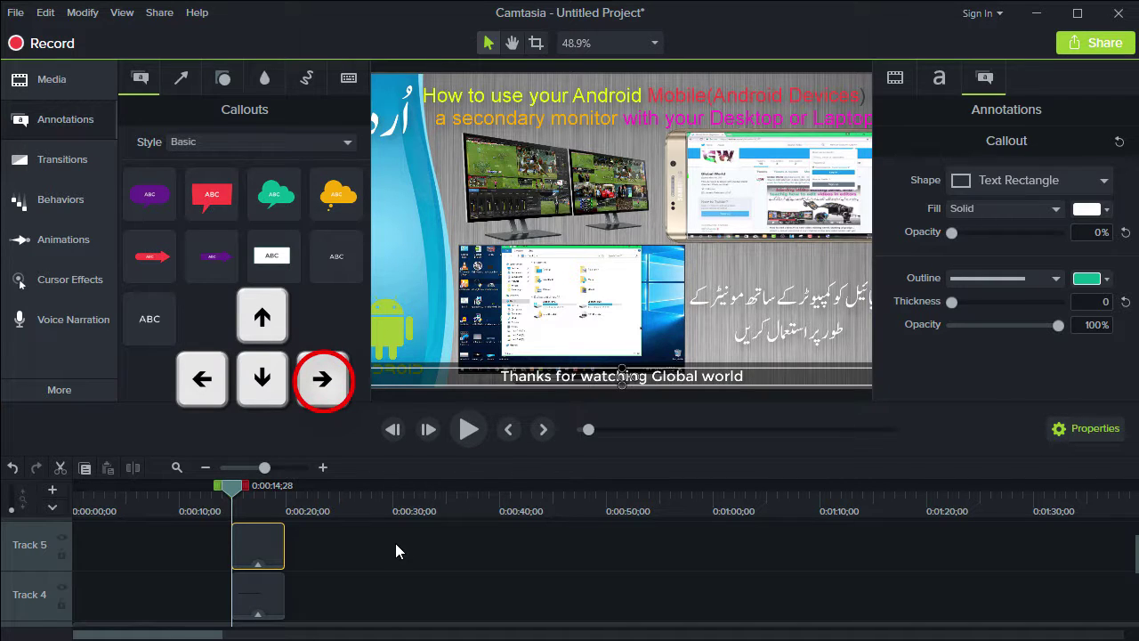
key("Right")
key("Right")
key("Right")
key("Right")
key("Right")
key("Right")
key("Right")
key("Right")
key("Right")
key("Right")
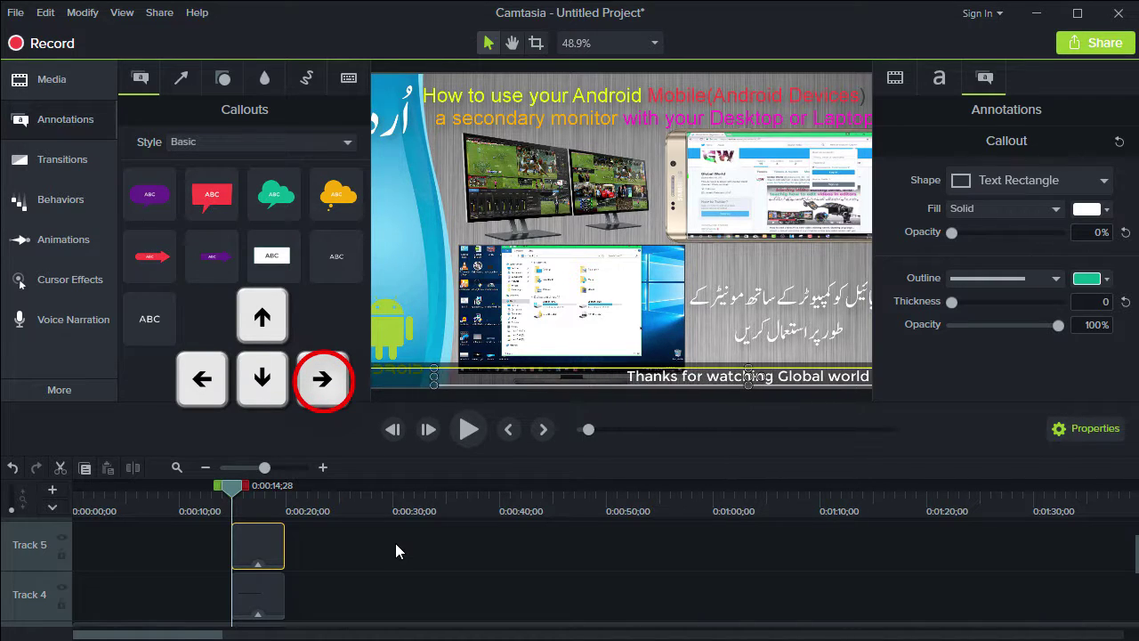
key("Right")
key("Right")
key("Right")
key("Right")
key("Right")
key("Right")
key("Right")
key("Right")
key("Right")
key("Right")
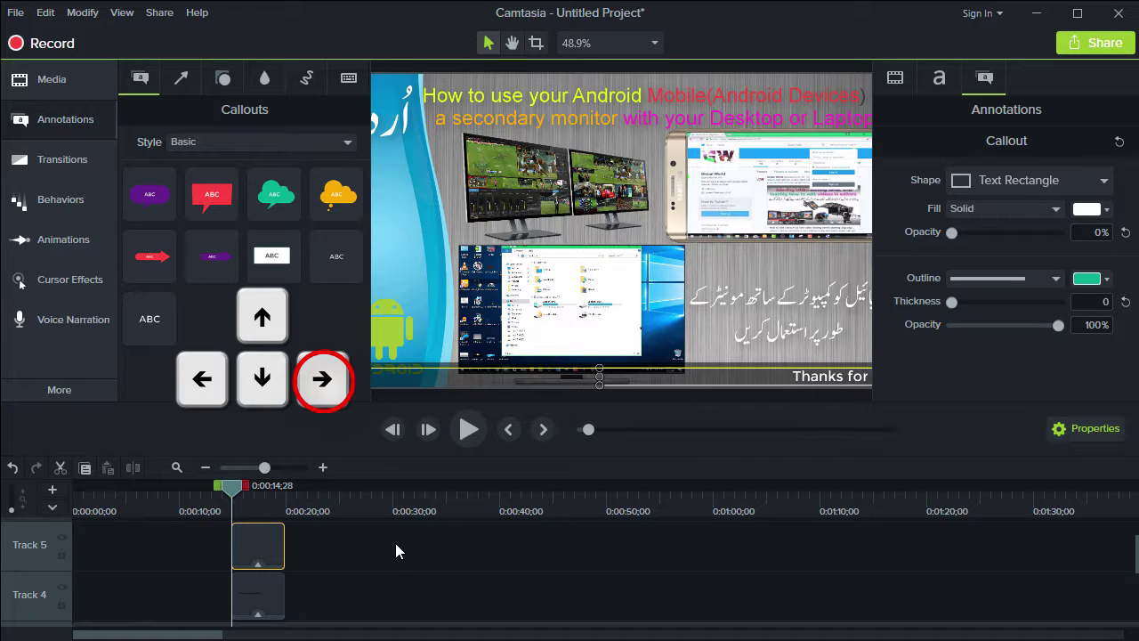
key("Right")
key("Right")
key("Right")
left_click(642, 40)
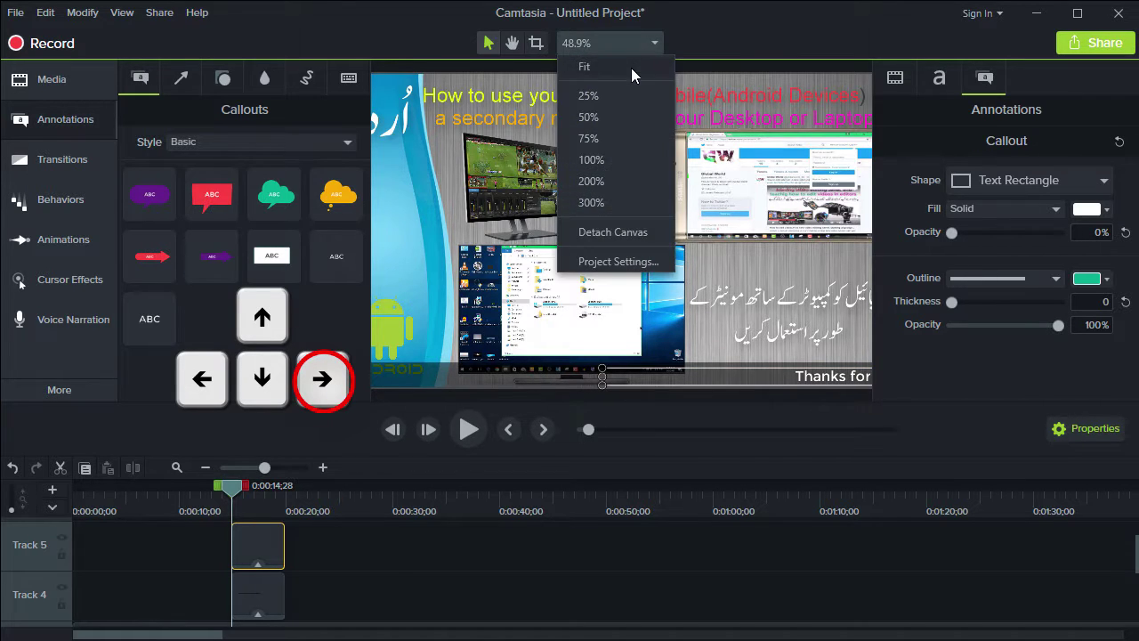
left_click(632, 70)
key("Right")
key("Right")
key("Right")
key("Right")
key("Right")
key("Right")
key("Right")
key("Right")
key("Right")
key("Right")
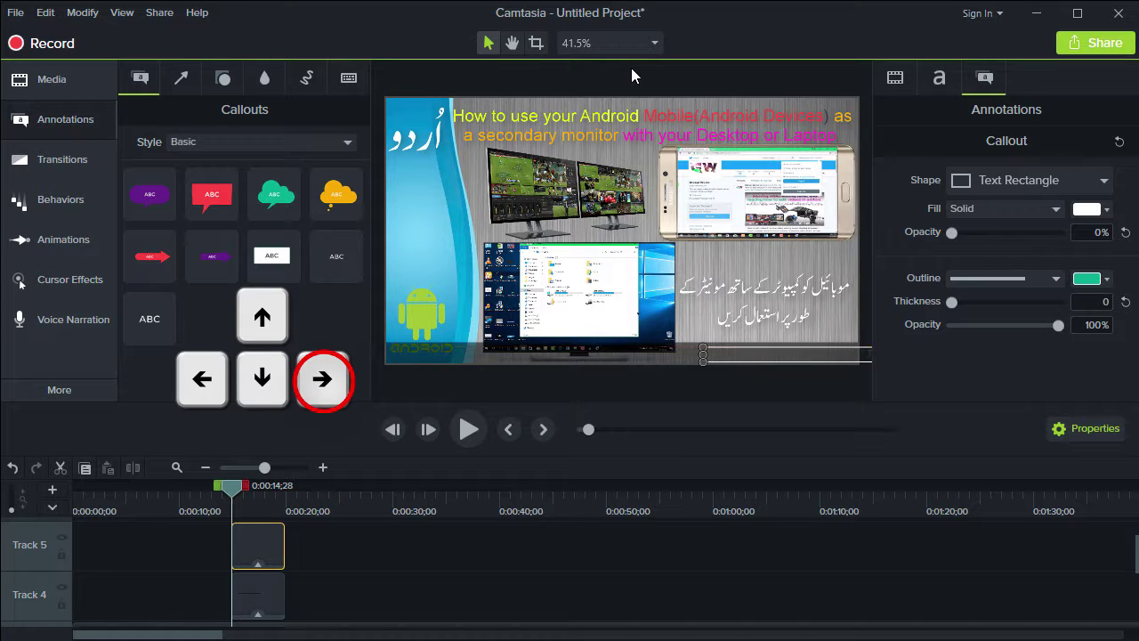
key("Right")
key("Right")
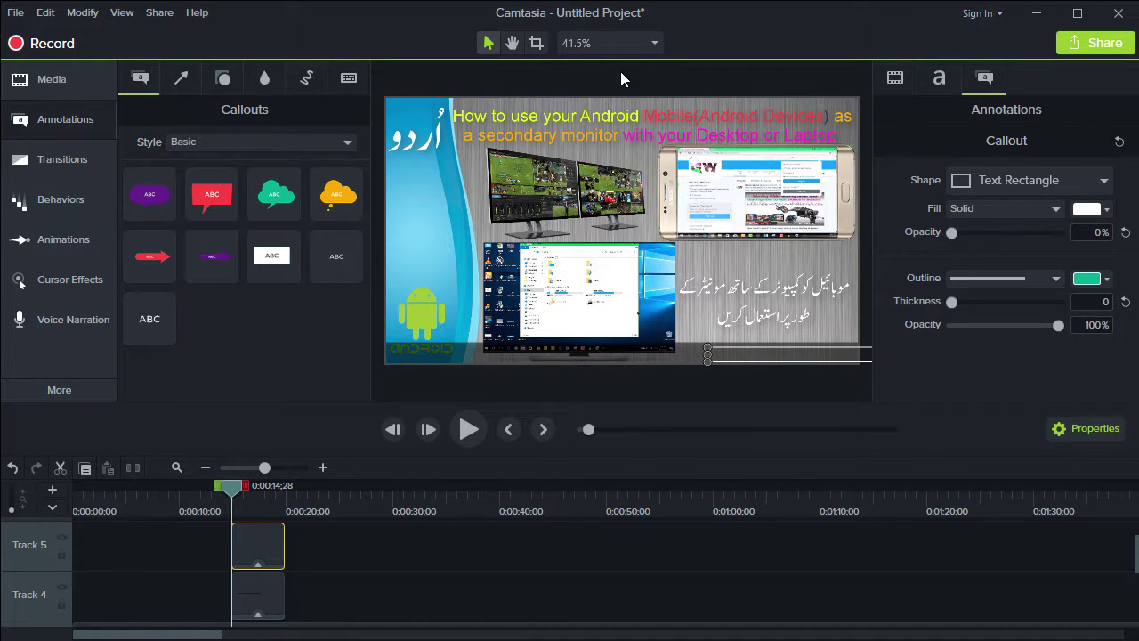
Step: Add a Custom animation to the beginning of the Track 5 text callout
left_click(72, 244)
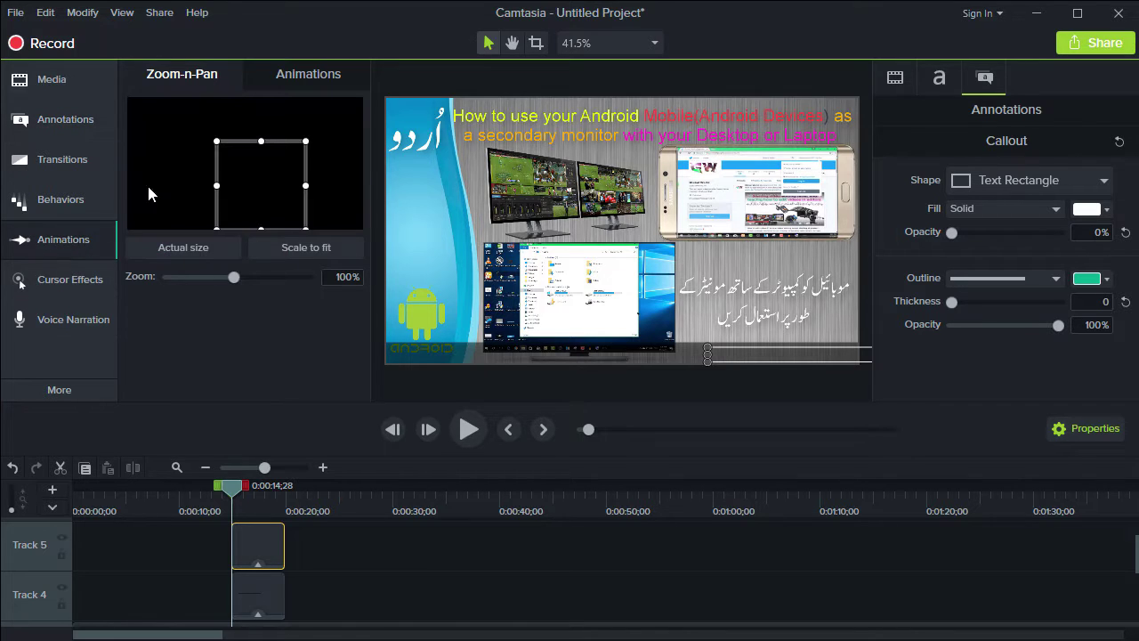
left_click(309, 74)
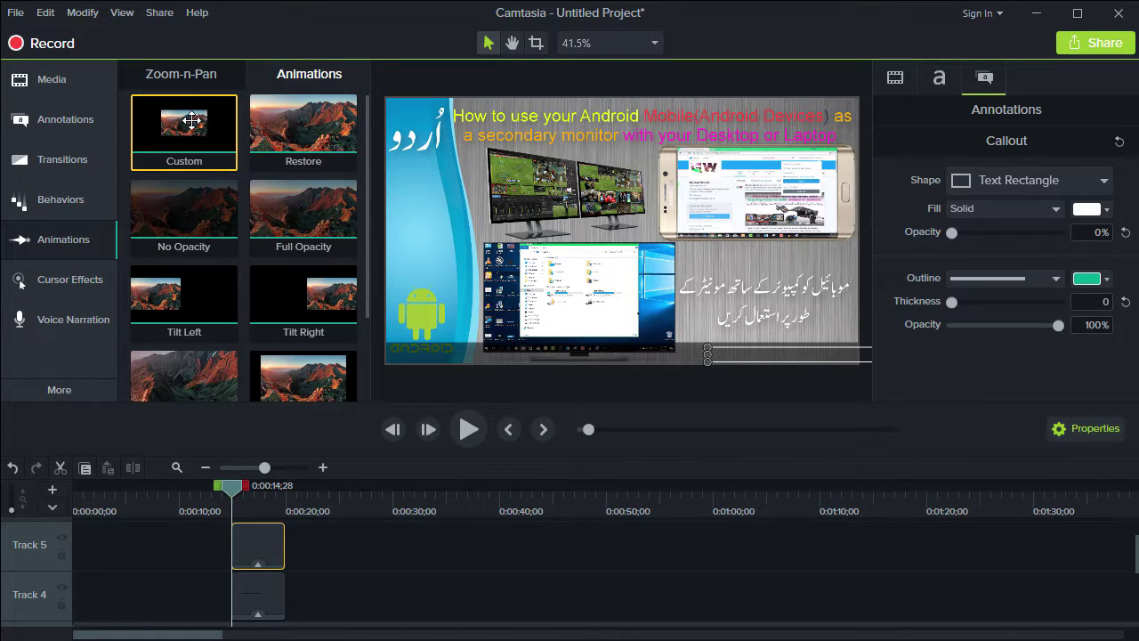
mouse_move(188, 135)
left_mouse_down()
mouse_move(255, 341)
mouse_move(254, 546)
mouse_move(233, 533)
left_mouse_up()
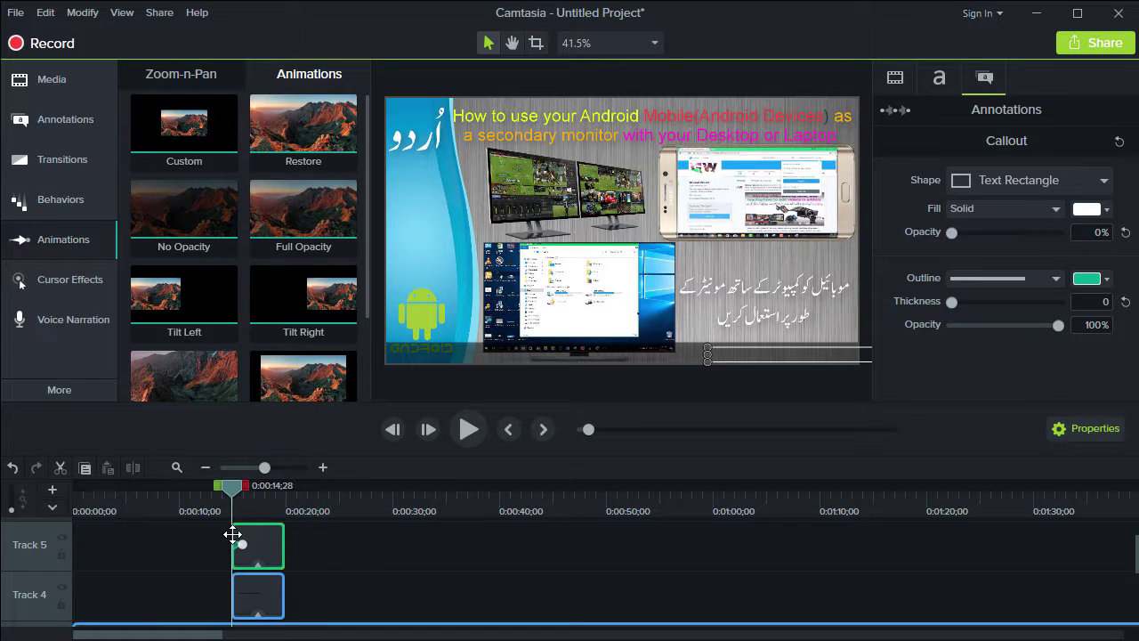
Step: At the end point of the Track 5 animation, nudge the callout until its text is beyond the video's left edge
left_click(242, 541)
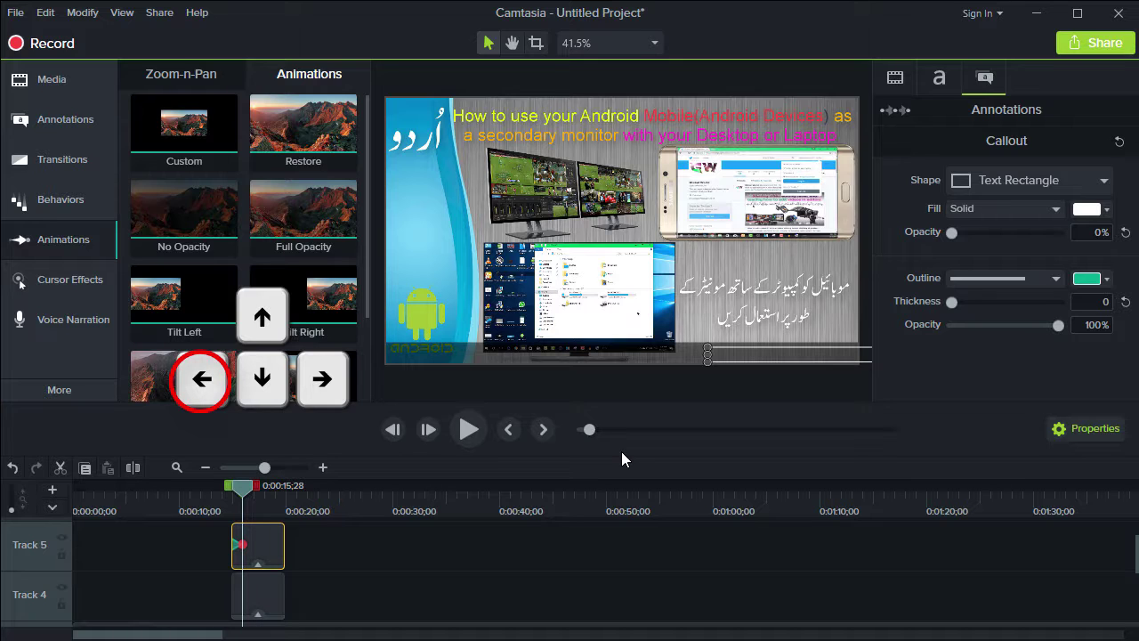
key("Left")
key("Left")
key("Left")
key("Left")
key("Left")
key("Left")
key("Left")
key("Left")
key("Left")
key("Left")
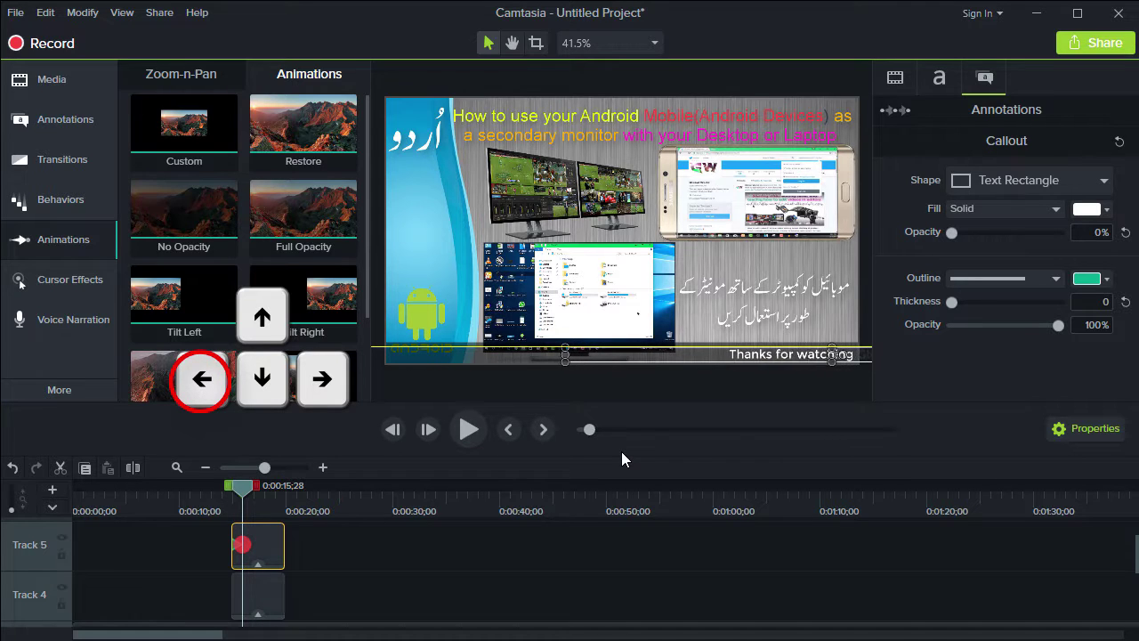
key("Left")
key("Left")
key("Left")
key("Left")
key("Left")
key("Left")
key("Left")
key("Left")
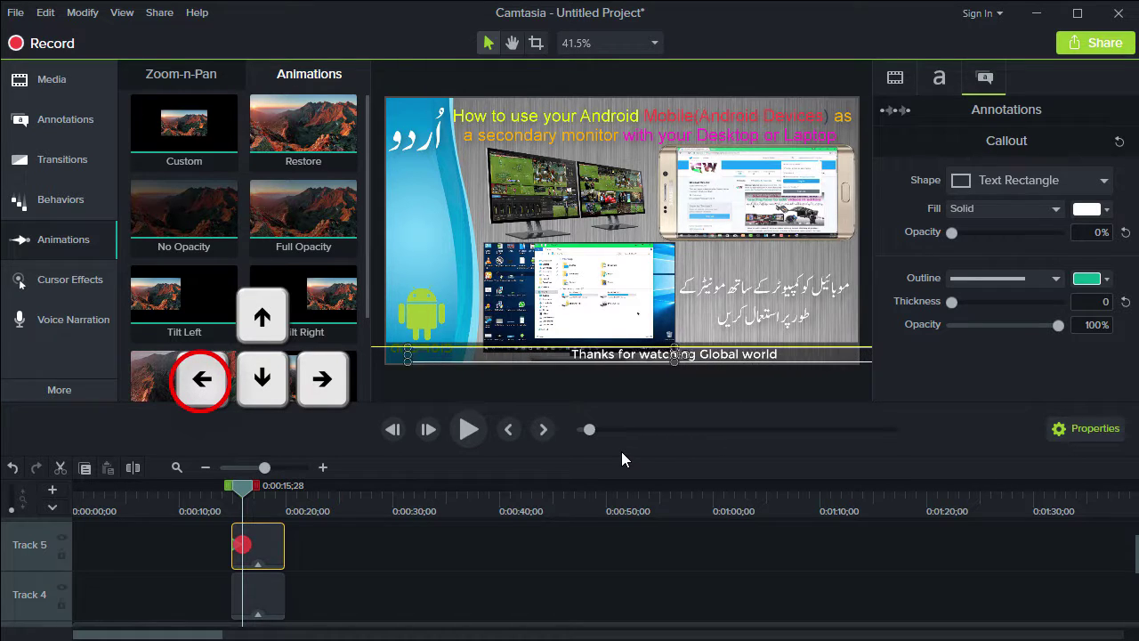
key("Left")
key("Left")
key("Left")
key("Left")
key("Left")
key("Left")
key("Left")
key("Left")
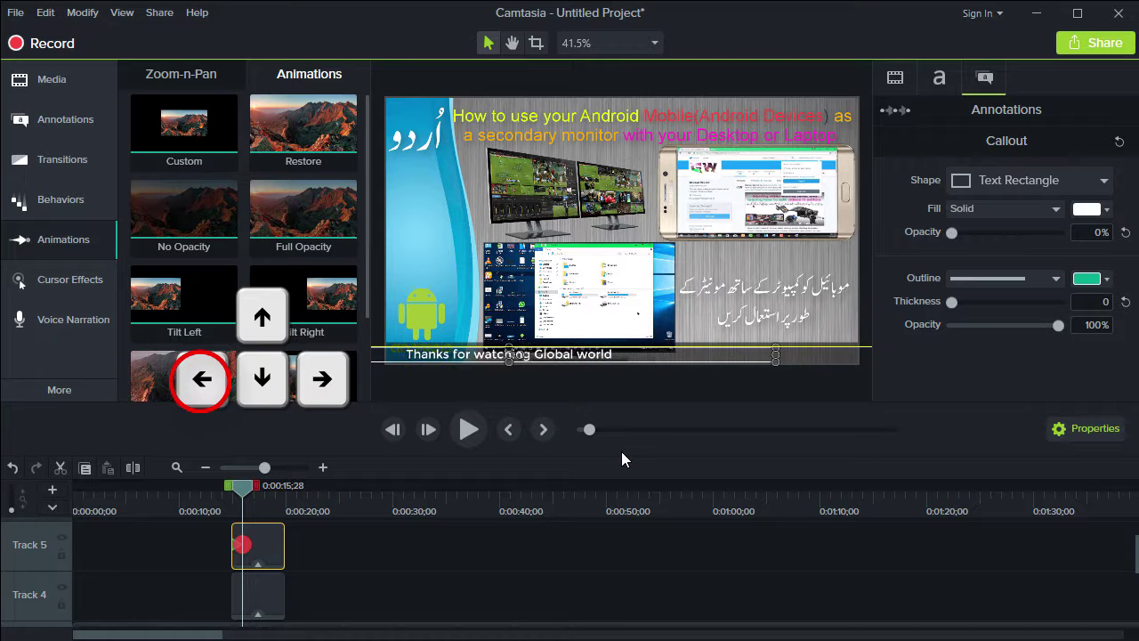
key("Left")
key("Left")
key("Left")
key("Left")
key("Left")
key("Left")
key("Left")
key("Left")
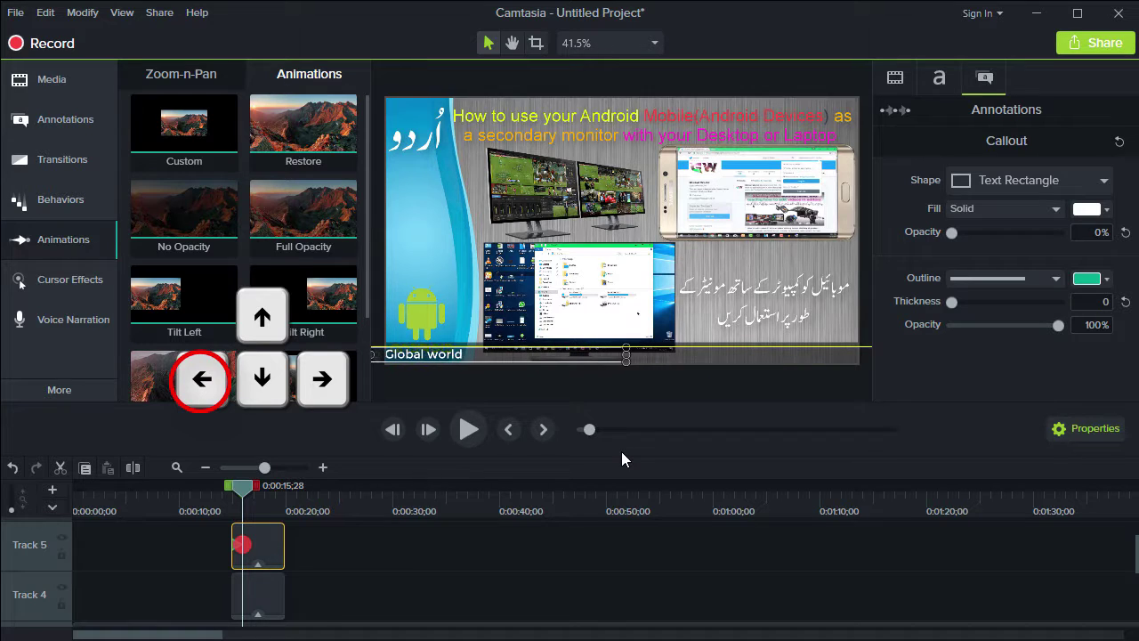
key("Left")
key("Left")
key("Left")
key("Left")
key("Left")
key("Left")
key("Left")
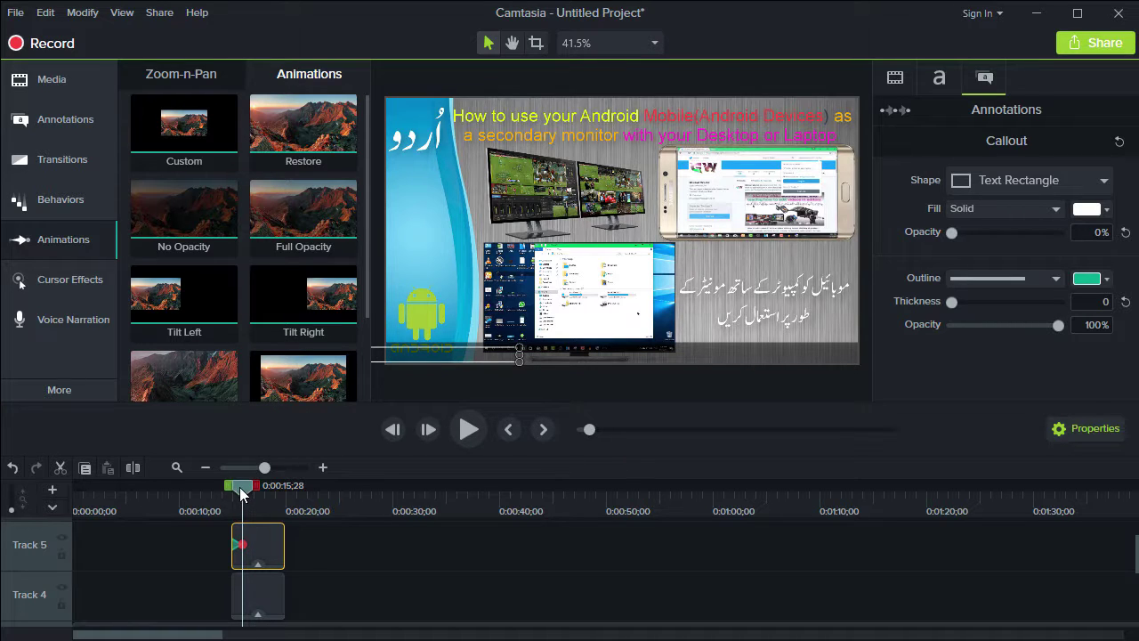
Step: Preview the text animation from just before the callouts start, at about 0:00:14
left_click_drag(241, 491, 223, 486)
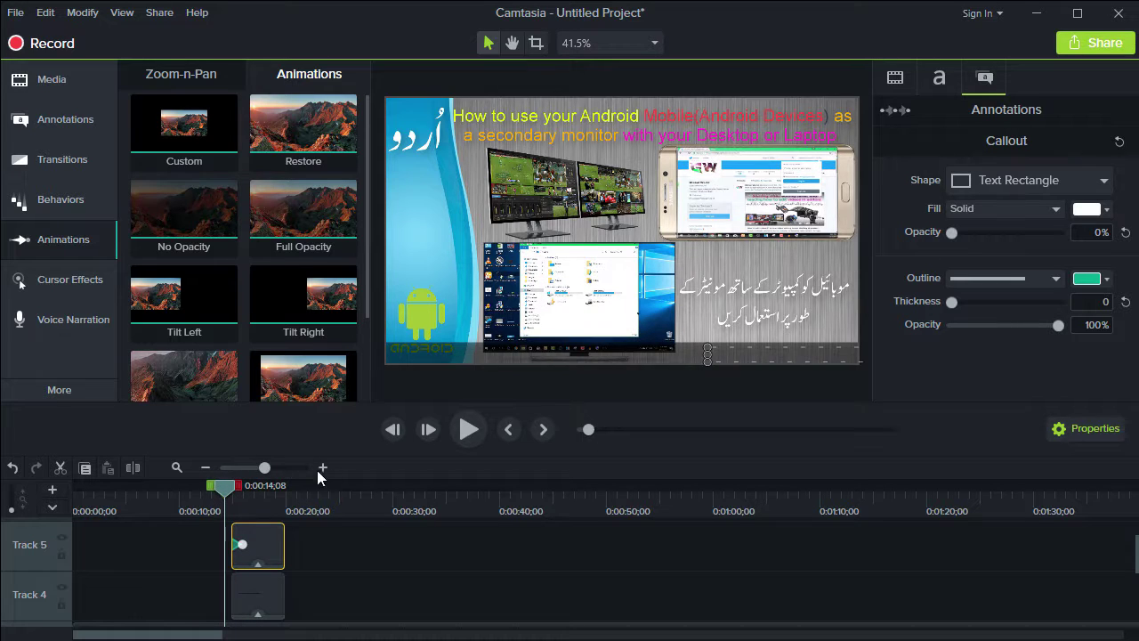
left_click(468, 429)
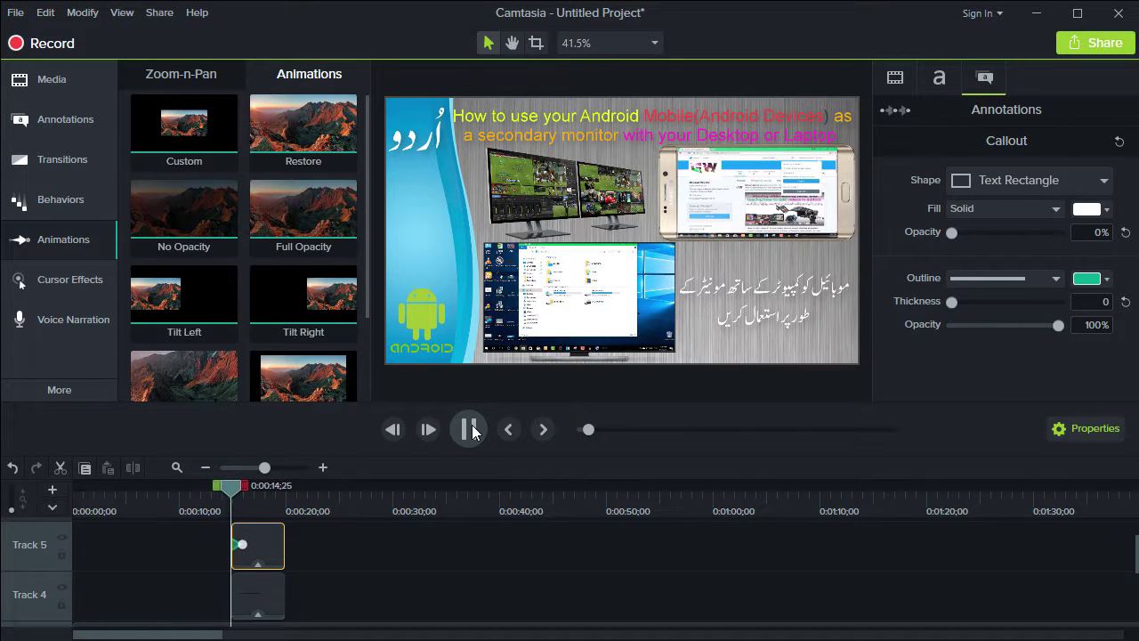
left_click(469, 430)
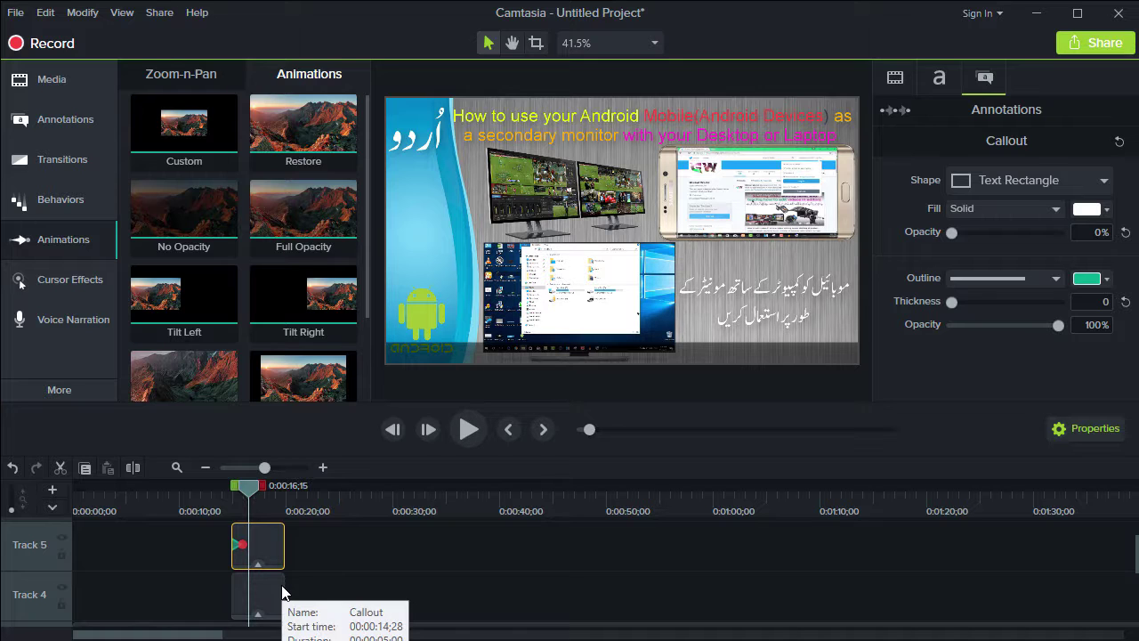
Step: Extend the Track 4 and Track 5 callouts to about 0:00:38 and stretch the text animation to the end of its callout
left_click_drag(283, 586, 481, 594)
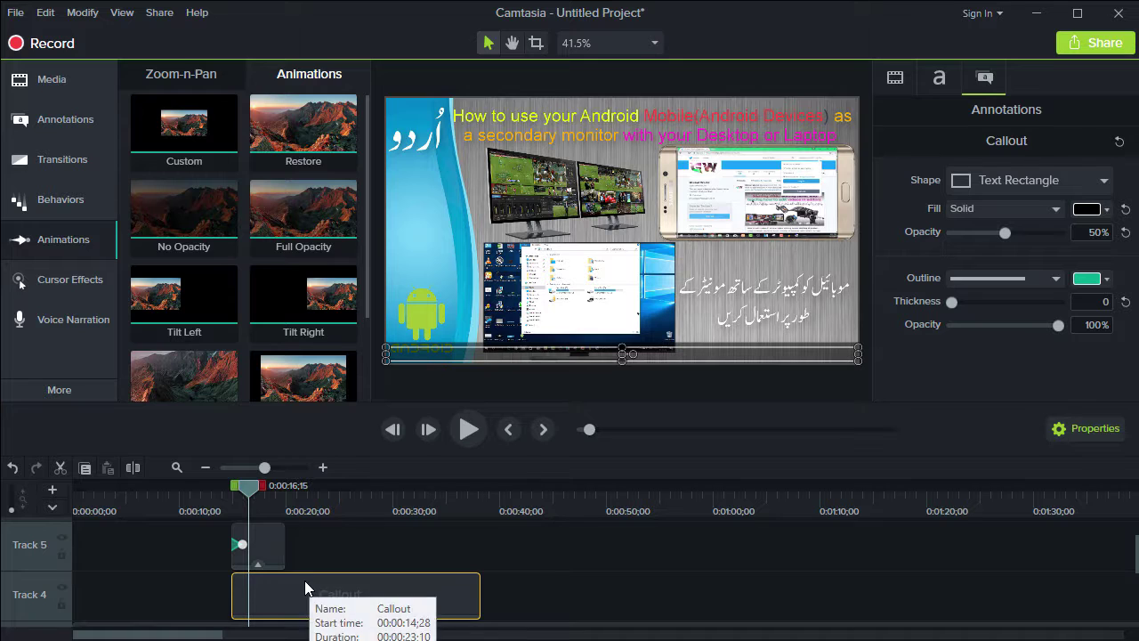
left_click_drag(285, 542, 480, 552)
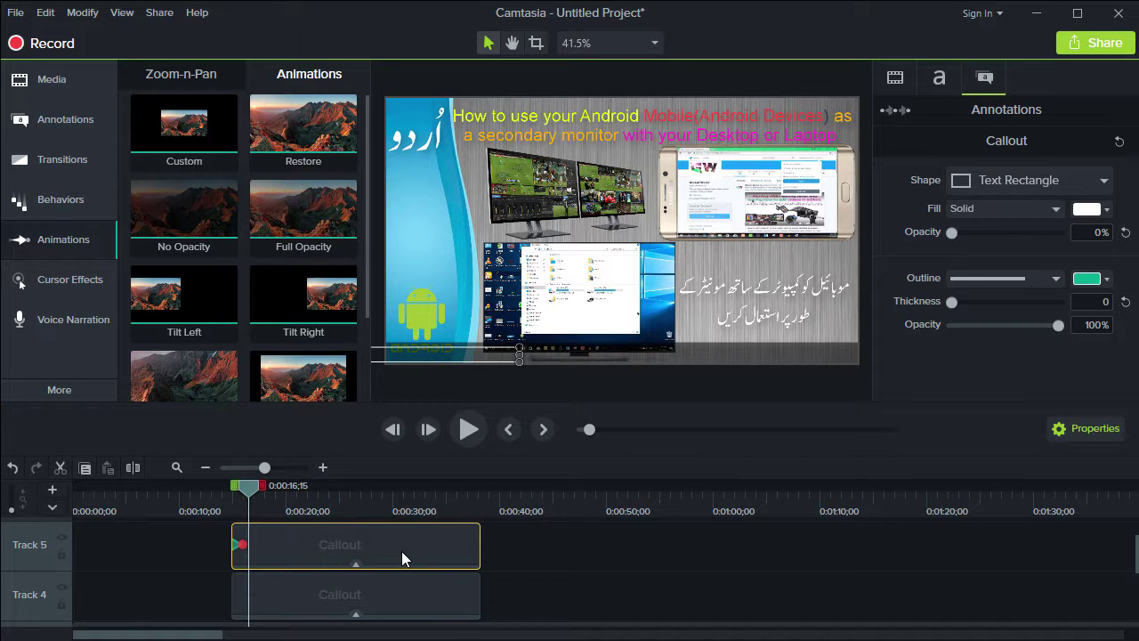
left_click_drag(243, 545, 477, 549)
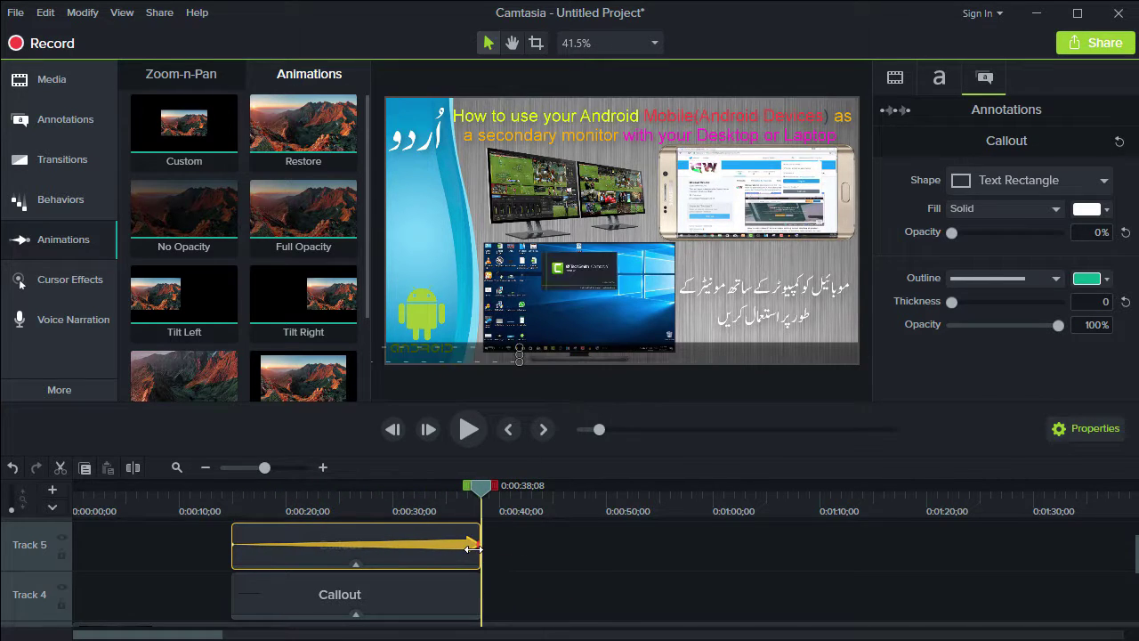
Step: Preview the lengthened scrolling text from about 0:00:13 and stop partway through
left_click_drag(343, 498, 211, 501)
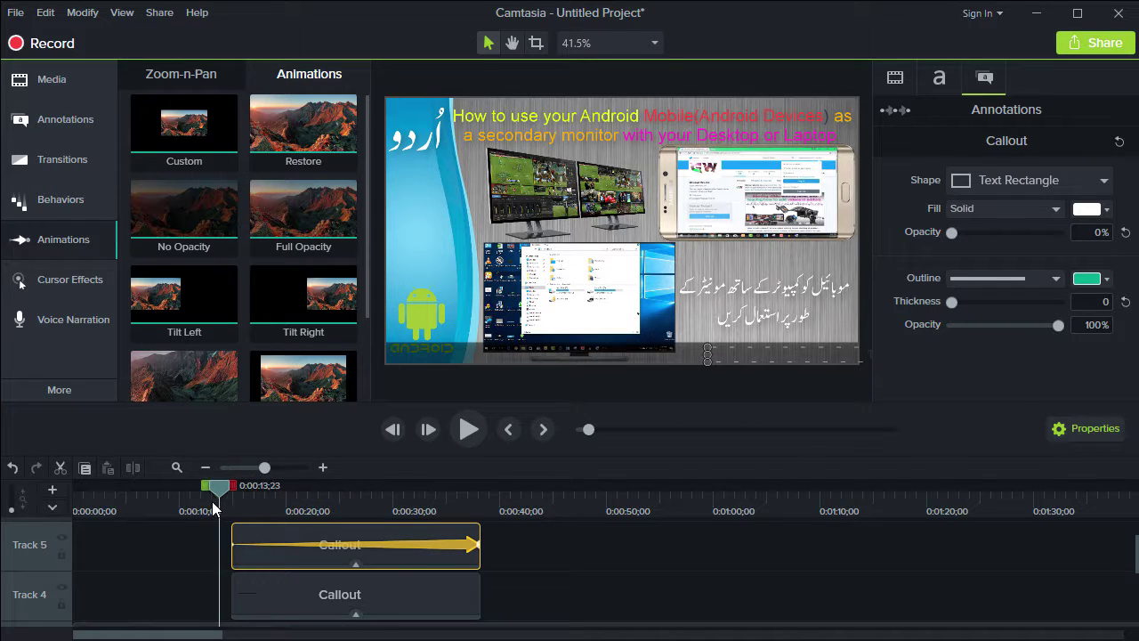
left_click(454, 432)
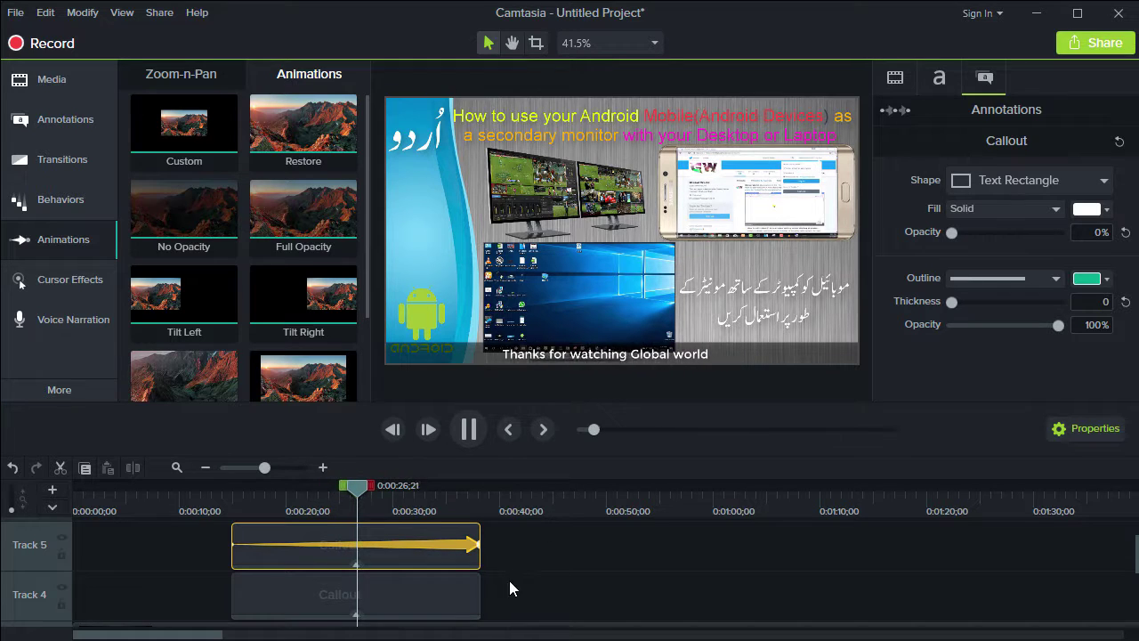
left_click(469, 429)
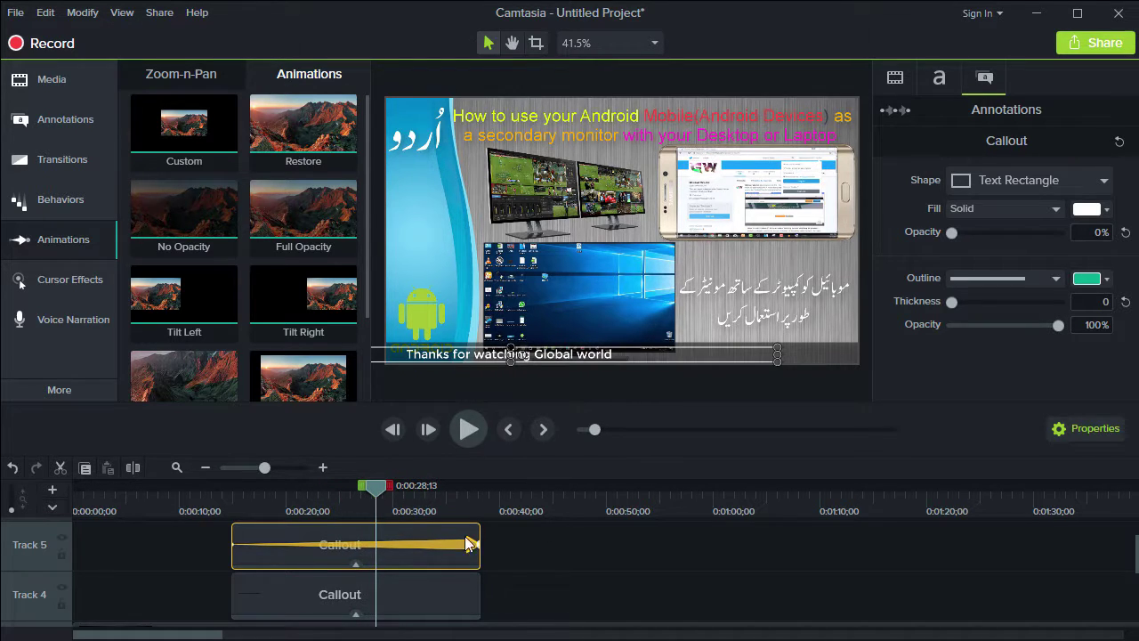
Step: Extend the Track 5 callout with its animation and the Track 4 callout to about 0:00:43, and preview the scrolling text from about 0:00:29
left_click_drag(479, 558, 534, 545)
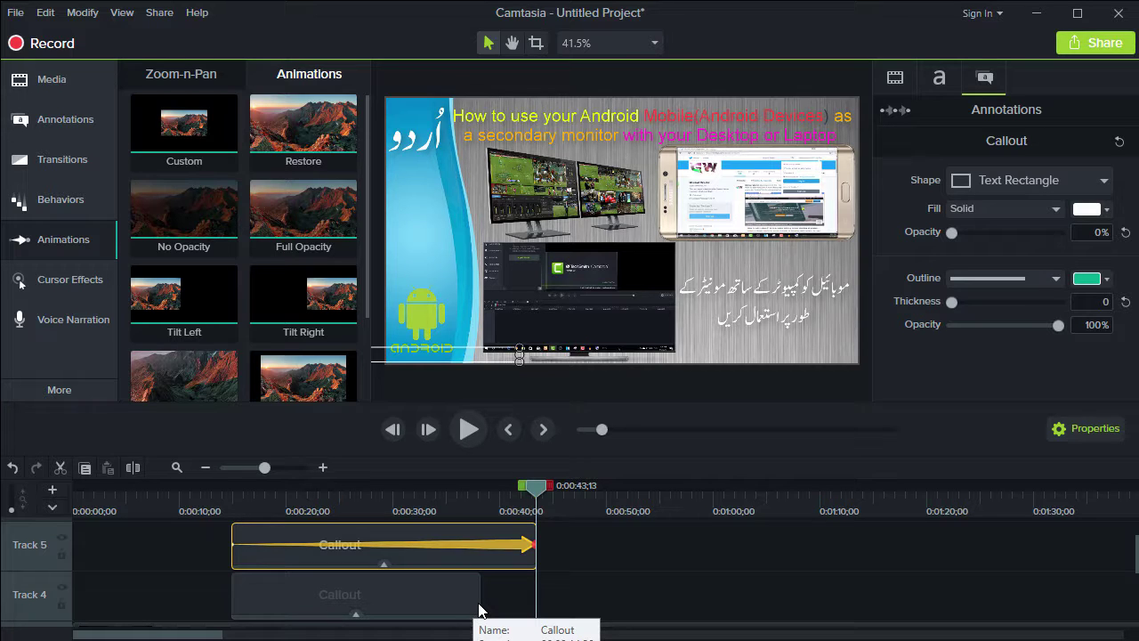
left_click_drag(479, 605, 540, 604)
left_click_drag(545, 497, 376, 489)
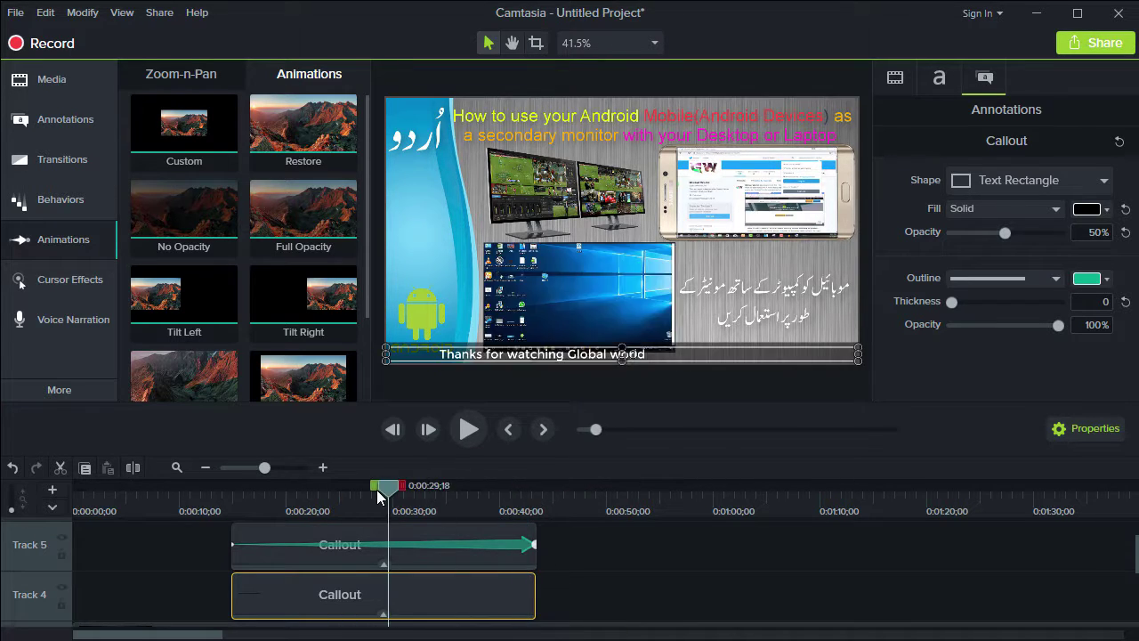
left_click(468, 429)
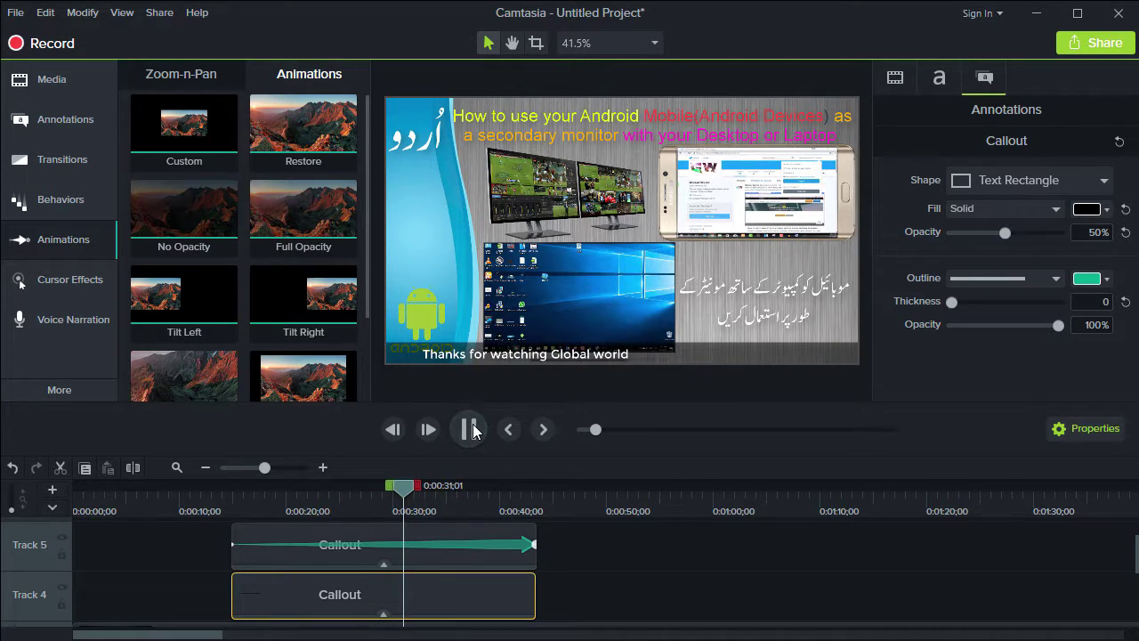
left_click(468, 429)
Step: Split the Track 4 and Track 5 callouts at 0:00:39;09, where the text has left the video, and delete both trailing pieces
left_click_drag(455, 490, 487, 494)
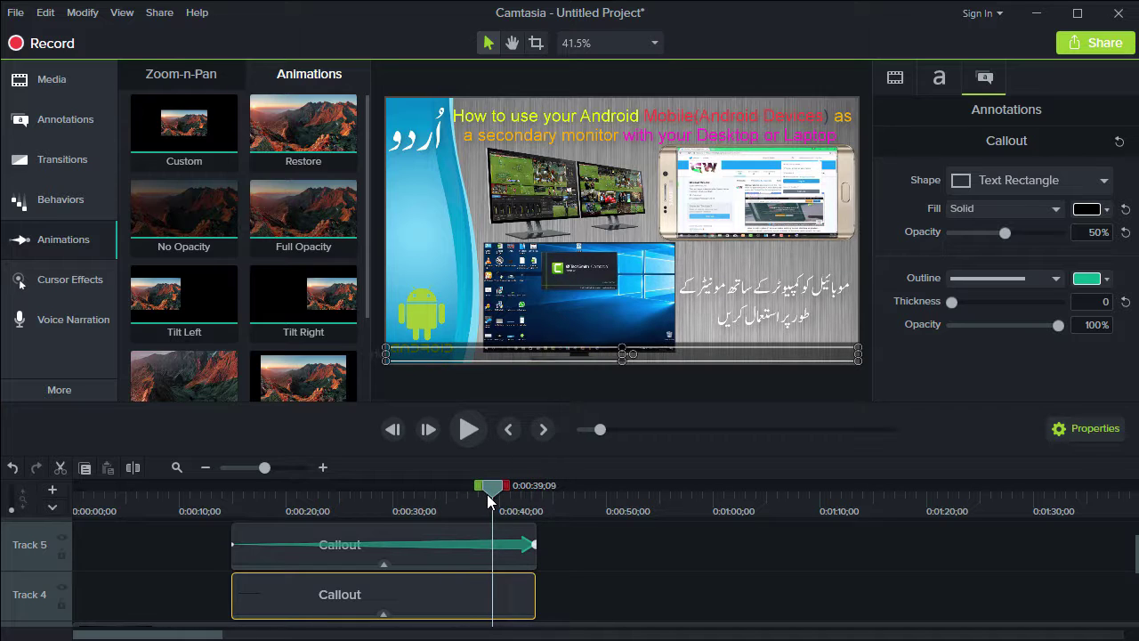
left_click(509, 542)
left_click(508, 590, "ctrl")
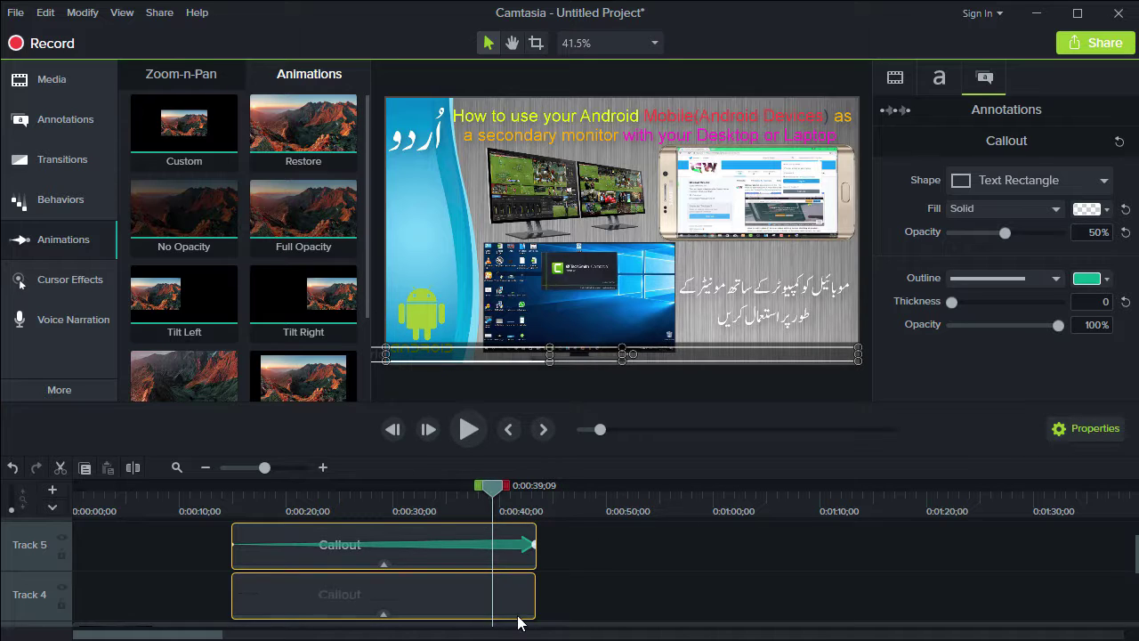
left_click(134, 470)
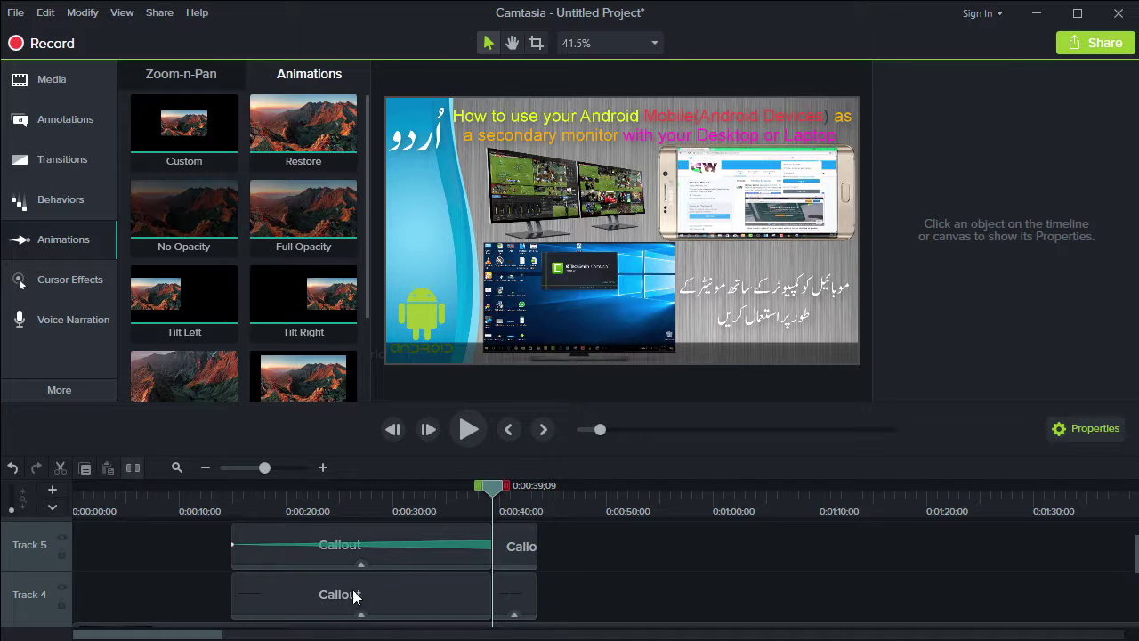
left_click(505, 547)
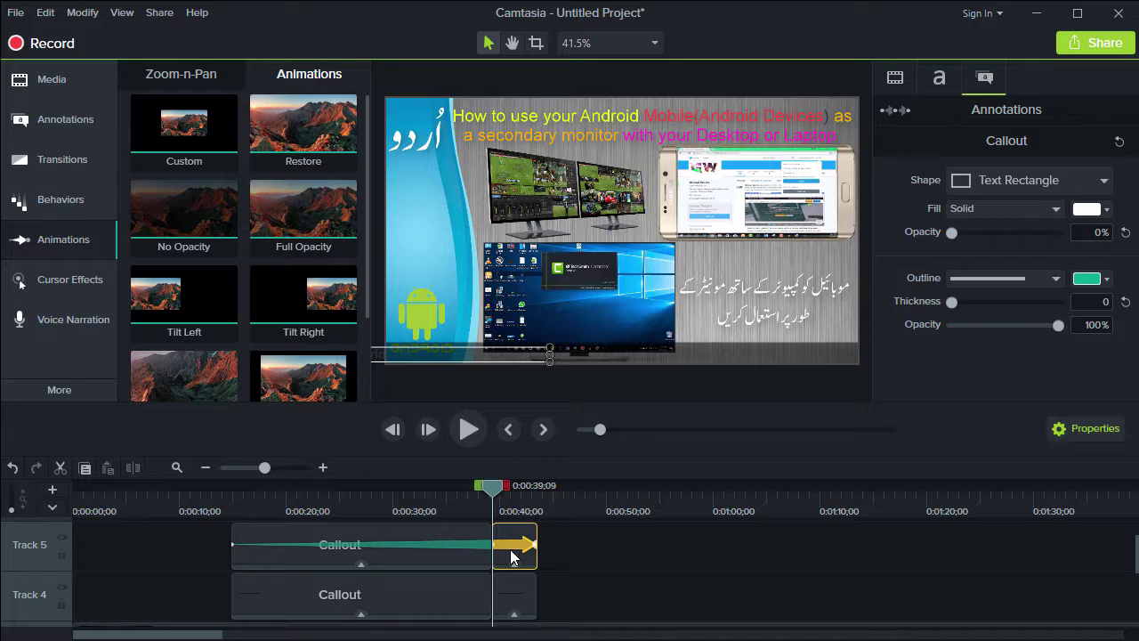
left_click(508, 614, "ctrl")
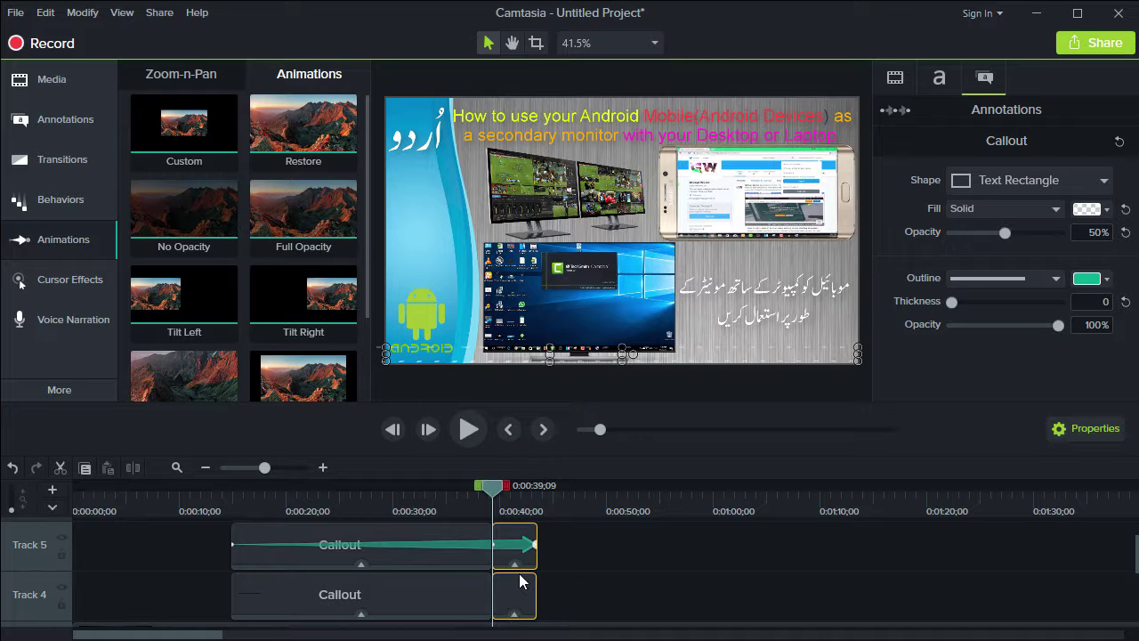
key("Delete")
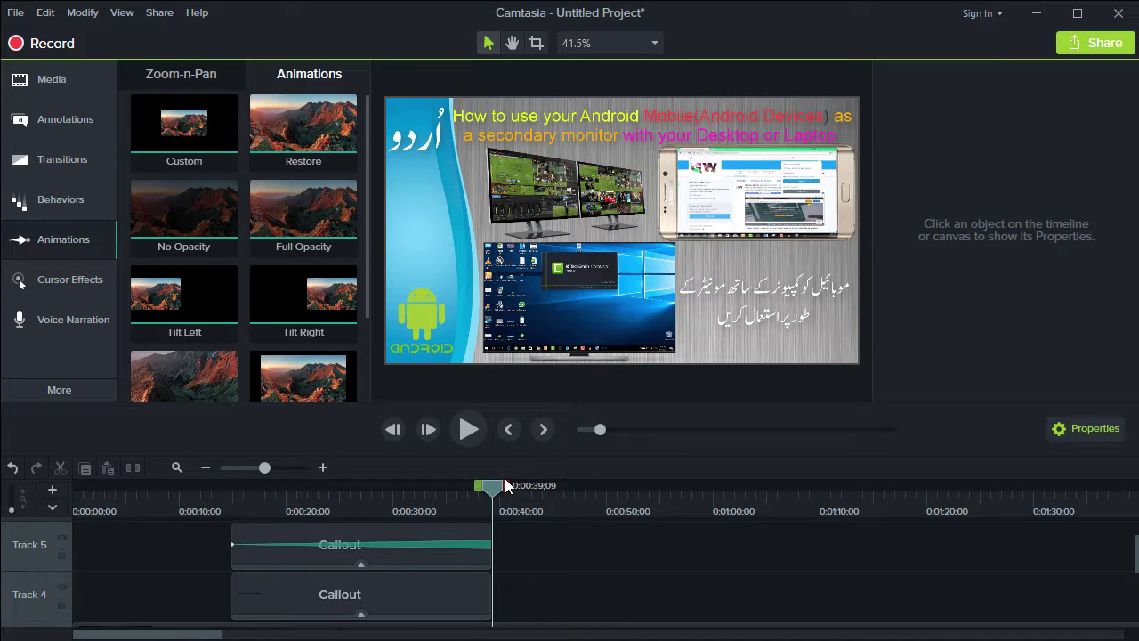
Step: Split the Track 4 and Track 5 callouts at 0:00:17;04, just before the text enters the video, and delete both leading pieces
left_click_drag(503, 485, 264, 487)
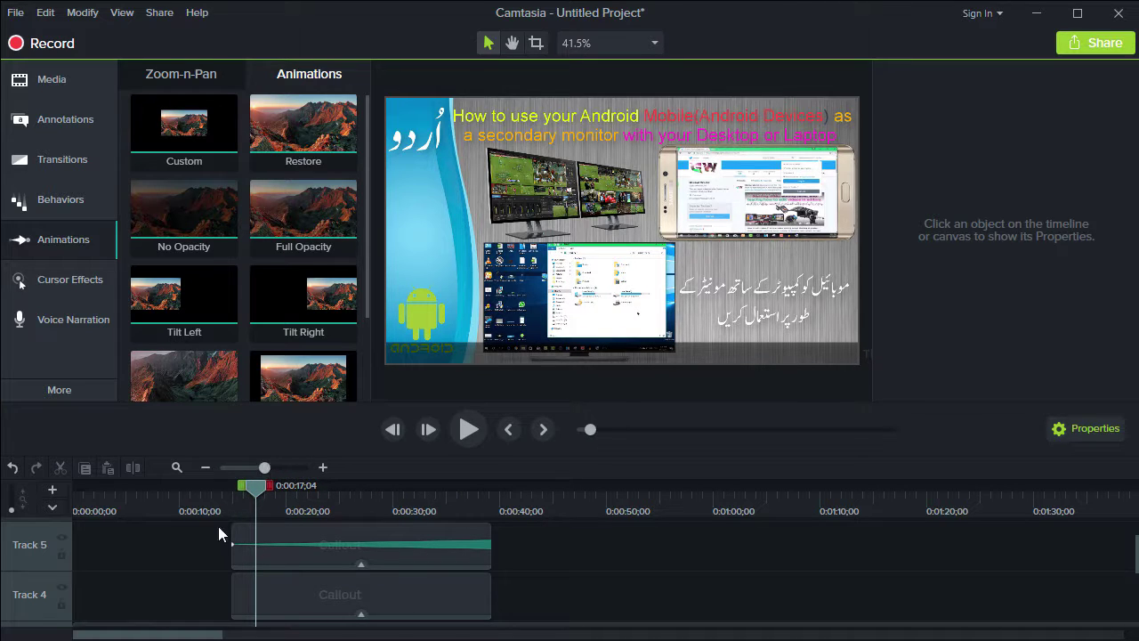
left_click(240, 542)
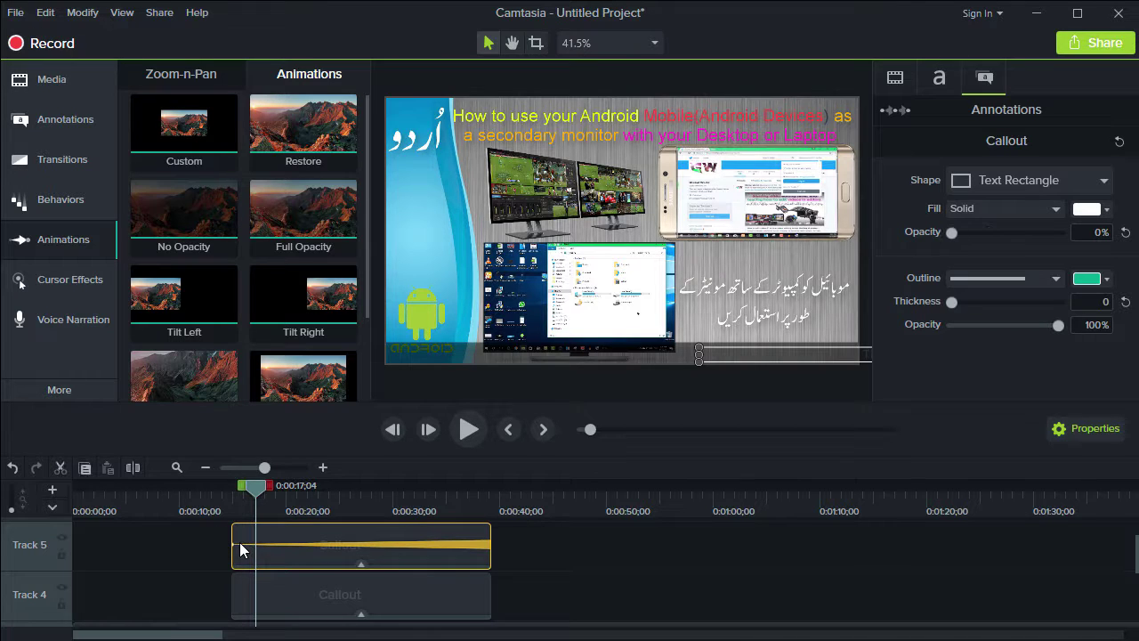
left_click(249, 594, "ctrl")
left_click(138, 470)
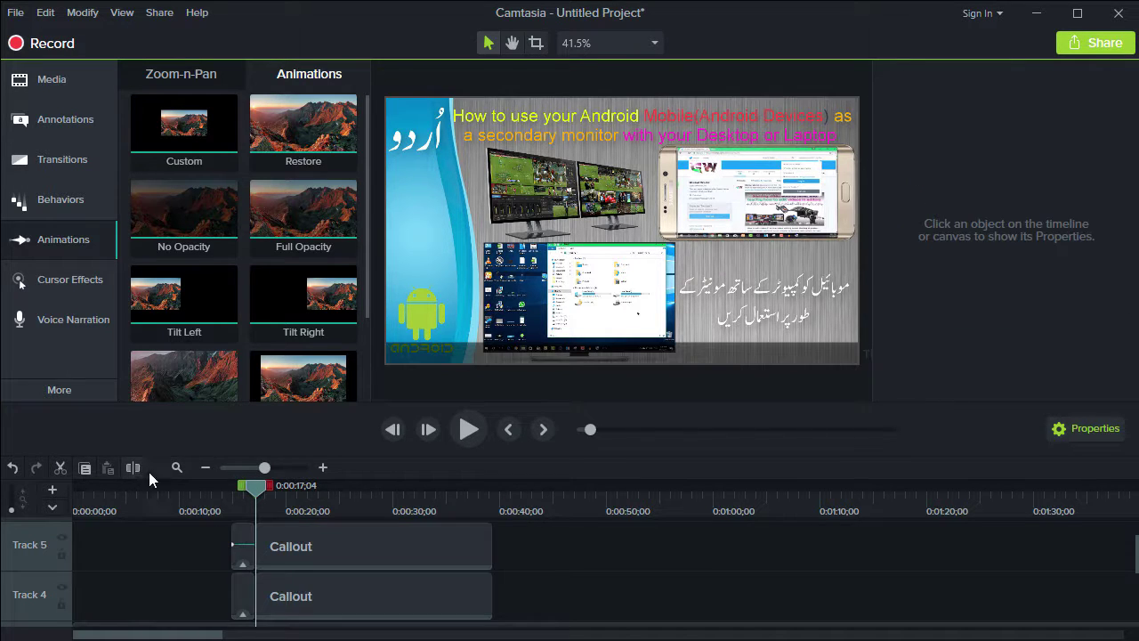
left_click(243, 550)
left_click(242, 577, "ctrl")
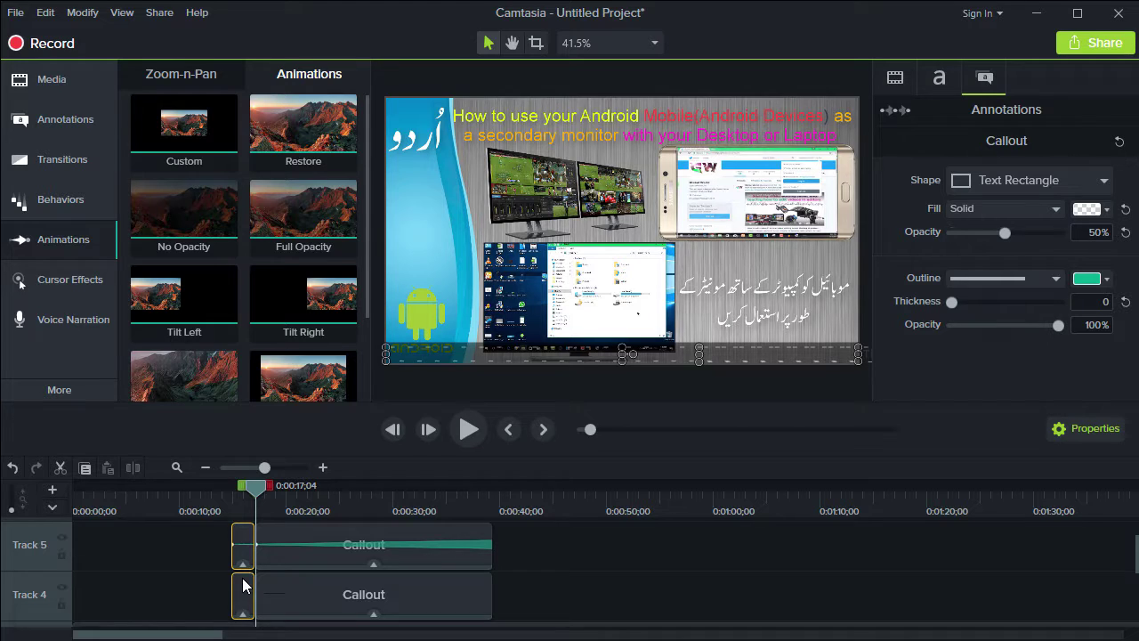
key("Delete")
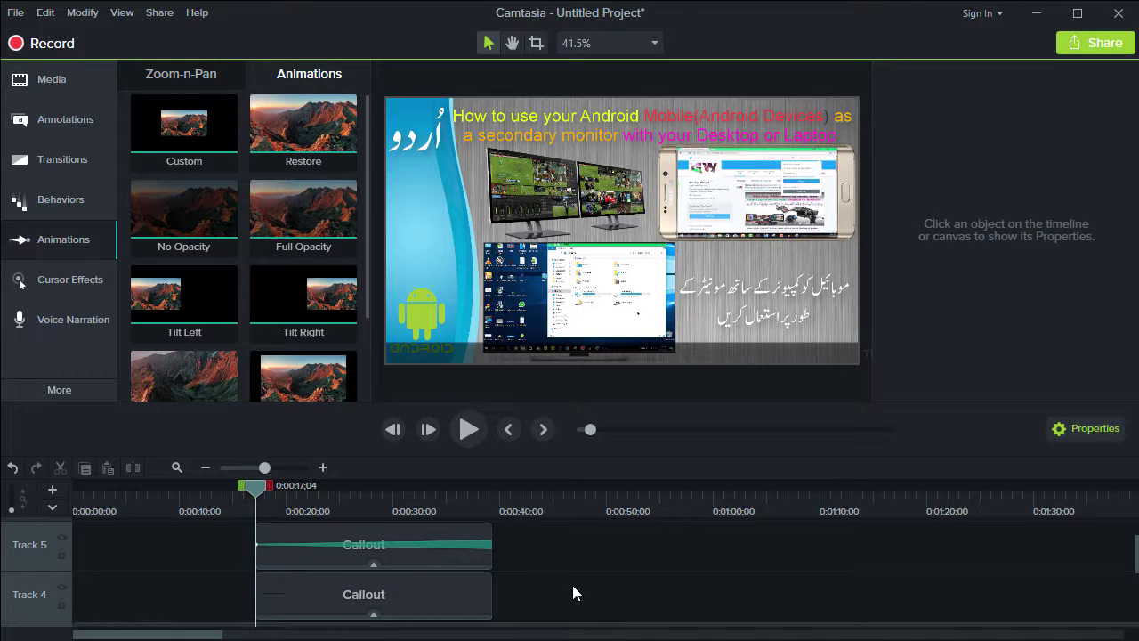
Step: Open the collection of Basic-style callout annotations
left_click(56, 127)
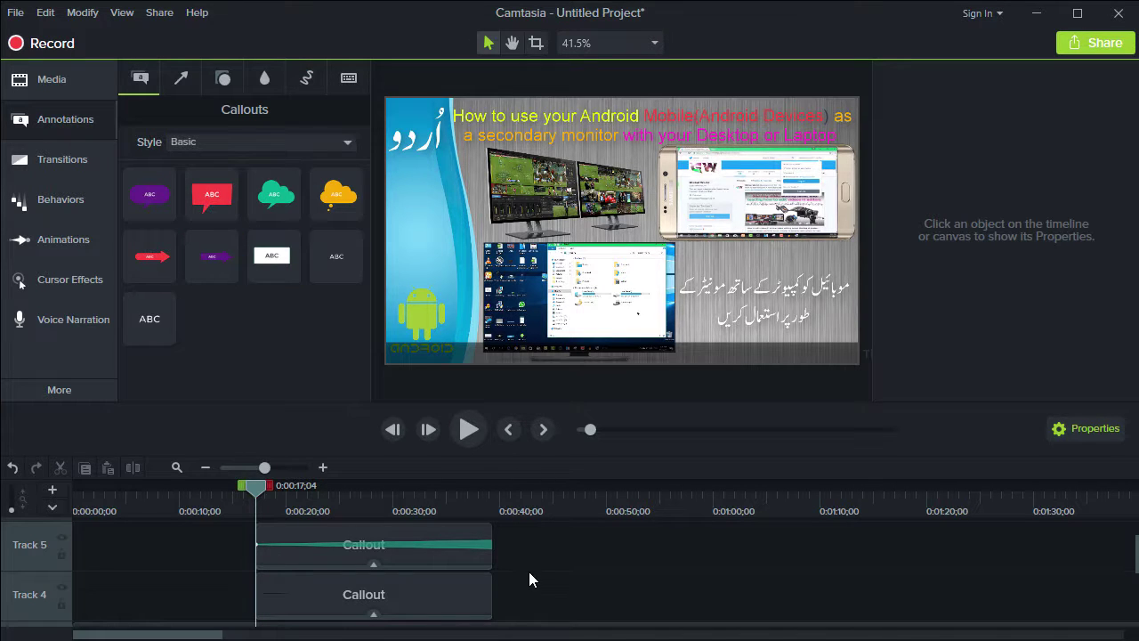